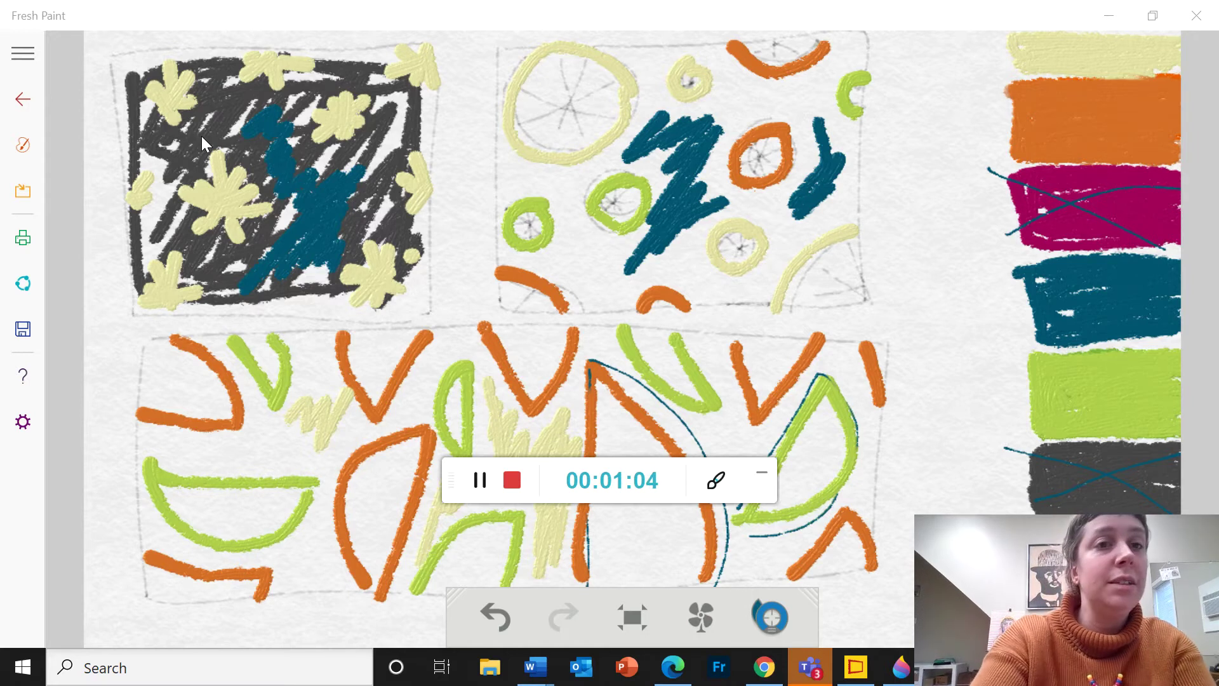
Reopen the painting with the three fabric pattern sketches and pick dark teal paint for the brush.
left_click(23, 99)
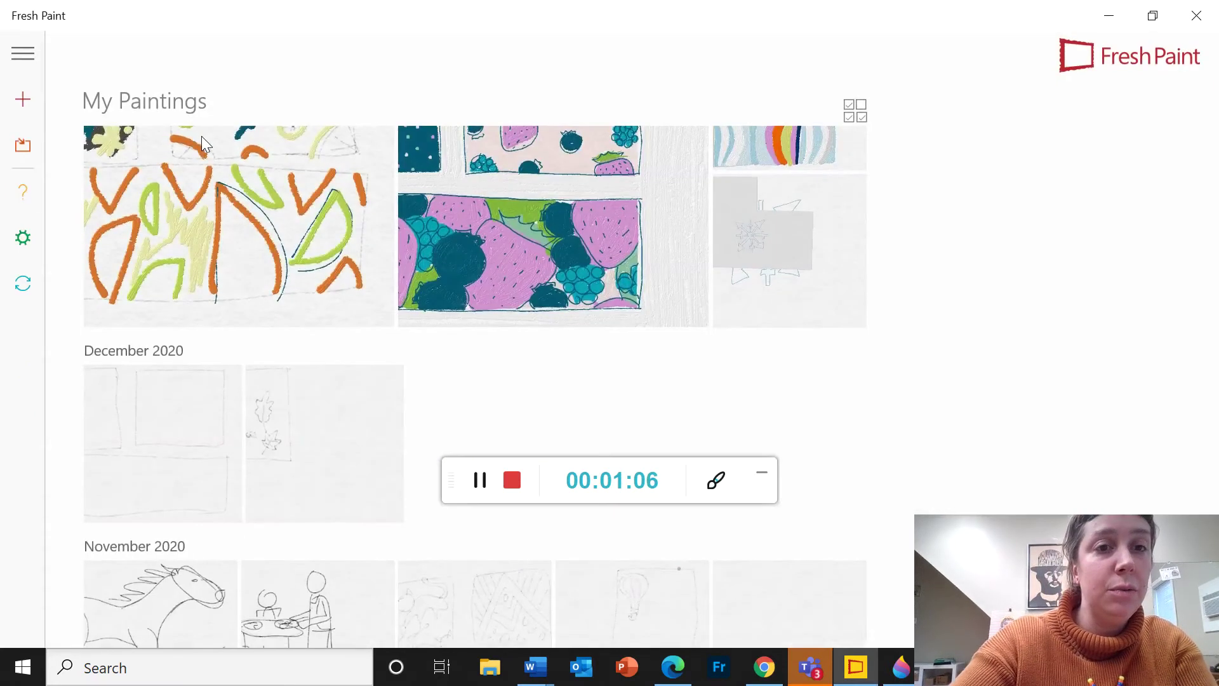
left_click(202, 137)
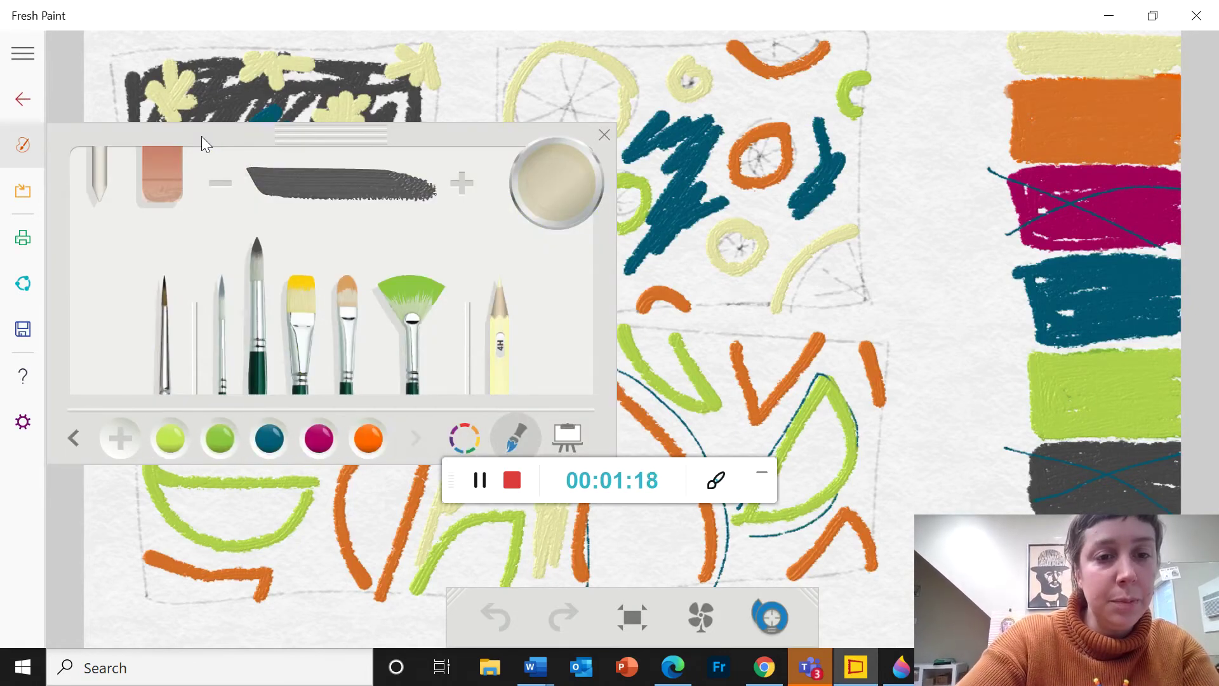
right_click(202, 137)
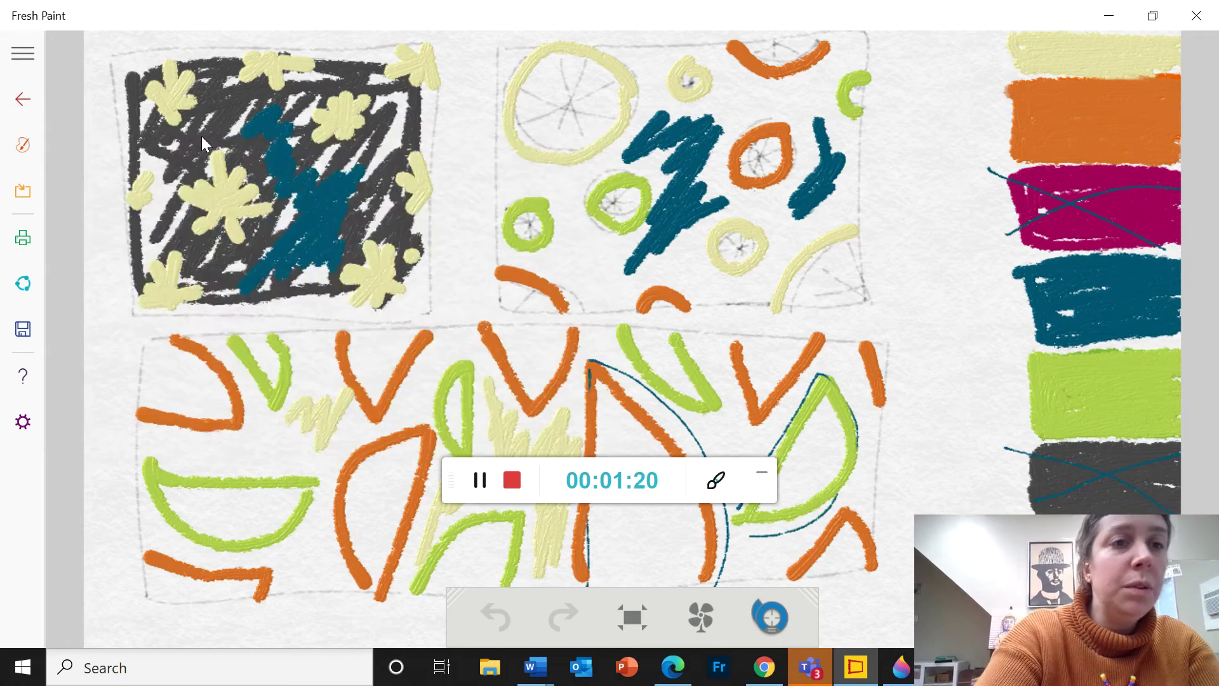
Cover the entire upper-left pattern block with dark teal brush strokes, hiding the dark grey and yellow flower design.
left_click_drag(127, 57, 141, 314)
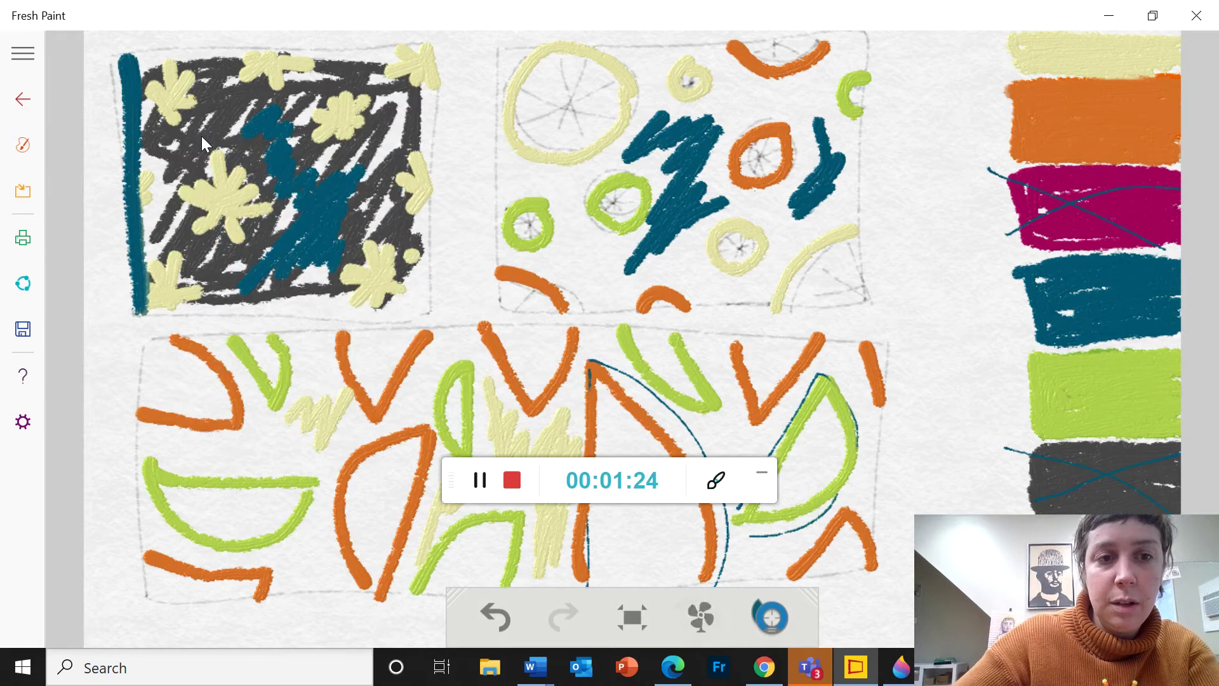
left_click_drag(120, 59, 434, 58)
mouse_move(284, 50)
left_mouse_down()
mouse_move(137, 47)
mouse_move(118, 63)
mouse_move(130, 308)
mouse_move(436, 312)
left_mouse_up()
left_click_drag(433, 48, 437, 308)
mouse_move(145, 72)
left_mouse_down()
mouse_move(184, 78)
mouse_move(146, 114)
mouse_move(167, 127)
mouse_move(152, 156)
mouse_move(145, 275)
left_mouse_up()
mouse_move(168, 191)
left_mouse_down()
mouse_move(197, 241)
mouse_move(210, 111)
mouse_move(197, 95)
mouse_move(266, 71)
mouse_move(188, 69)
mouse_move(253, 44)
mouse_move(439, 42)
left_mouse_up()
left_click_drag(260, 85, 334, 70)
mouse_move(219, 156)
left_mouse_down()
mouse_move(251, 105)
mouse_move(292, 98)
mouse_move(238, 191)
mouse_move(318, 108)
mouse_move(241, 203)
left_mouse_up()
left_click_drag(216, 247, 295, 143)
mouse_move(267, 215)
left_mouse_down()
mouse_move(330, 121)
mouse_move(378, 79)
left_mouse_up()
mouse_move(305, 89)
left_mouse_down()
mouse_move(426, 69)
mouse_move(343, 172)
left_mouse_up()
mouse_move(400, 114)
left_mouse_down()
mouse_move(349, 184)
mouse_move(366, 159)
left_mouse_up()
left_click_drag(422, 86, 416, 254)
left_click_drag(409, 146, 400, 260)
left_click_drag(374, 137, 355, 235)
left_click_drag(292, 213, 235, 266)
mouse_move(197, 225)
left_mouse_down()
mouse_move(165, 286)
mouse_move(149, 280)
mouse_move(149, 291)
mouse_move(273, 273)
left_mouse_up()
left_click_drag(156, 293, 267, 308)
mouse_move(235, 263)
left_mouse_down()
mouse_move(187, 286)
mouse_move(368, 274)
left_mouse_up()
mouse_move(289, 250)
left_mouse_down()
mouse_move(333, 276)
mouse_move(375, 280)
left_mouse_up()
mouse_move(263, 308)
left_mouse_down()
mouse_move(372, 293)
mouse_move(365, 238)
mouse_move(397, 181)
left_mouse_up()
mouse_move(381, 228)
left_mouse_down()
mouse_move(384, 282)
mouse_move(425, 248)
left_mouse_up()
mouse_move(381, 298)
left_mouse_down()
mouse_move(428, 276)
mouse_move(425, 298)
mouse_move(443, 318)
left_mouse_up()
left_click_drag(170, 312, 126, 318)
left_click_drag(113, 71, 120, 316)
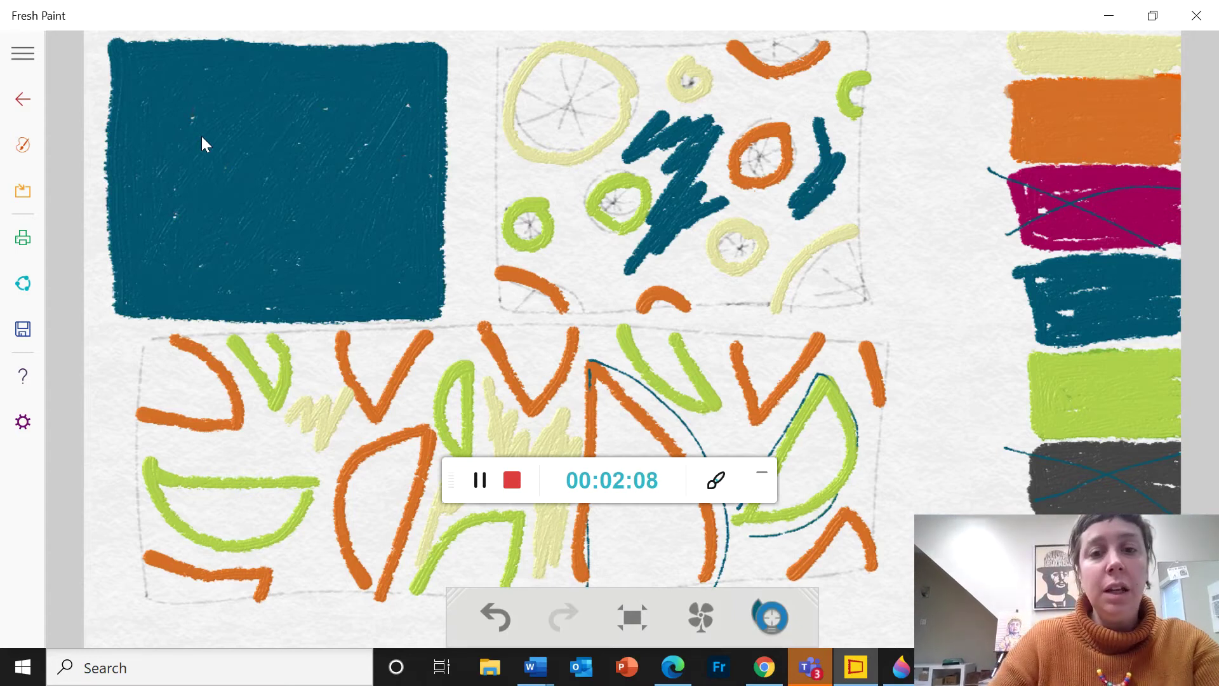
Switch to the thin brush with pale yellow paint and draw an eight-pointed star near the teal block's upper-right corner.
right_click(204, 145)
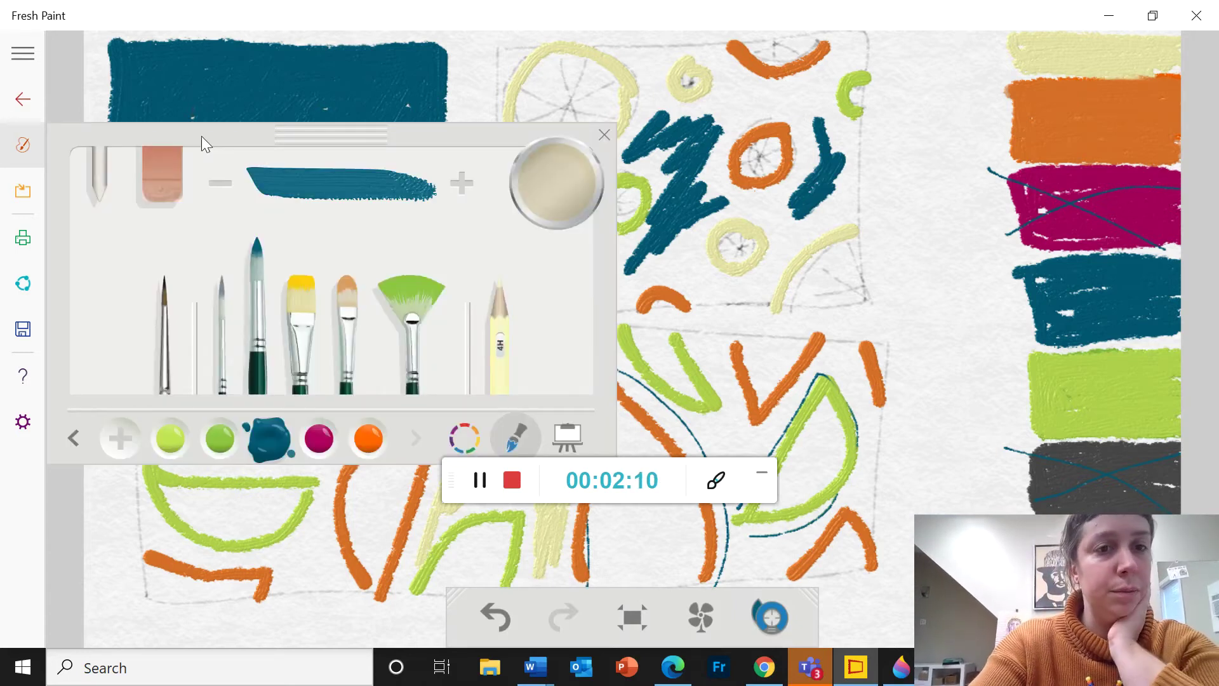
key("Left")
key("Left")
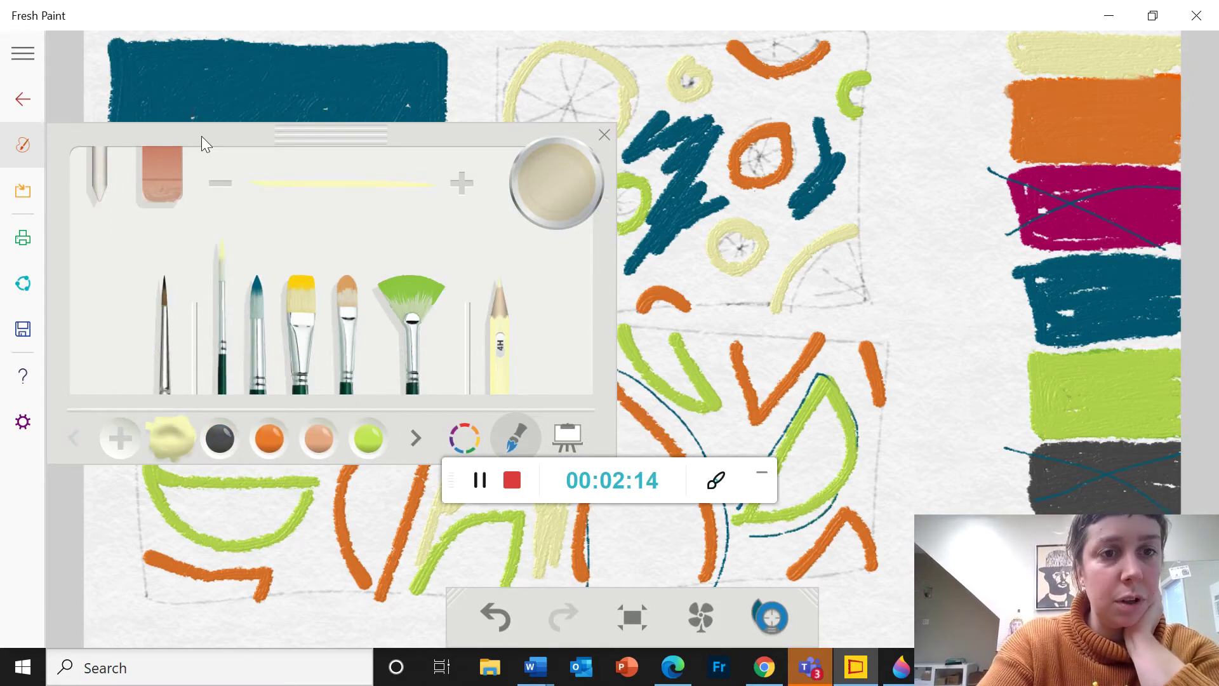
key("Escape")
scroll(201, 144, "up", 5)
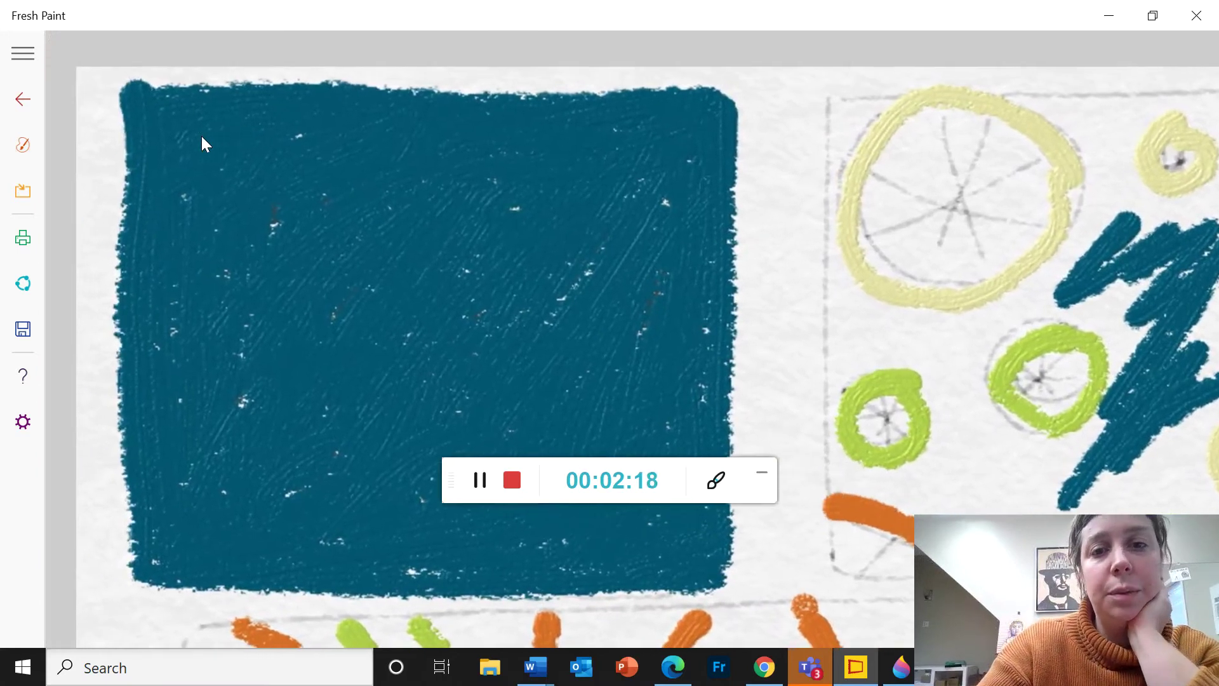
left_click_drag(624, 132, 627, 233)
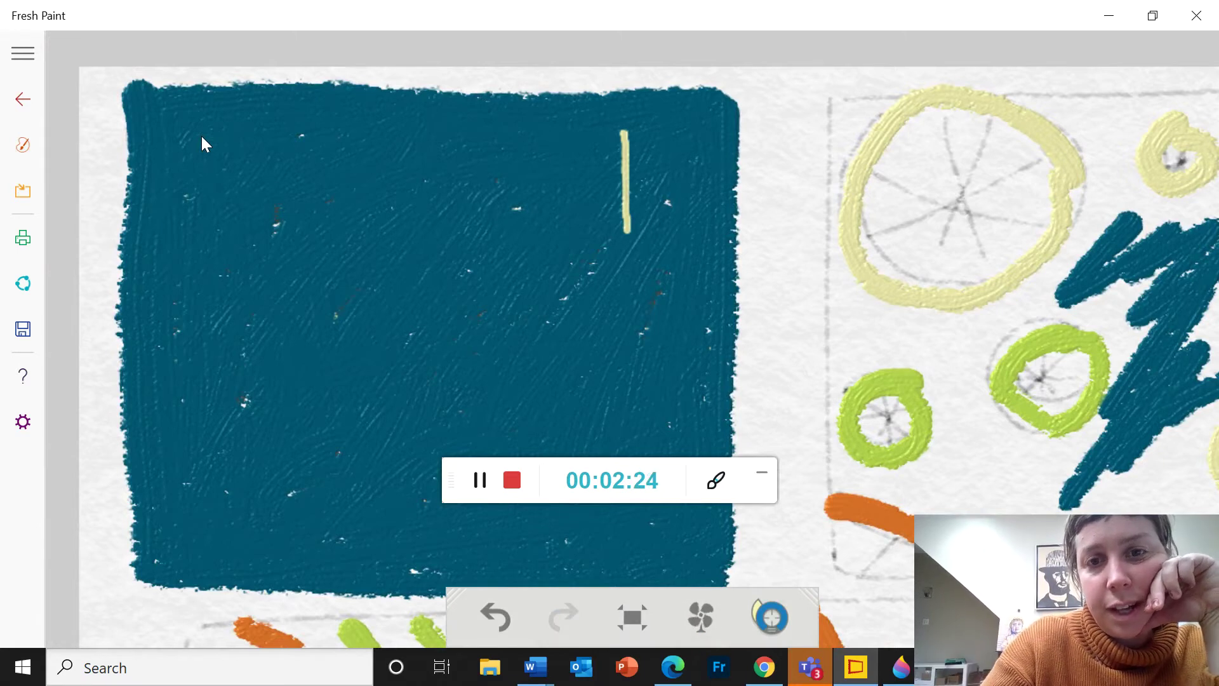
left_click_drag(584, 156, 678, 219)
left_click_drag(585, 222, 653, 151)
left_click_drag(571, 190, 685, 181)
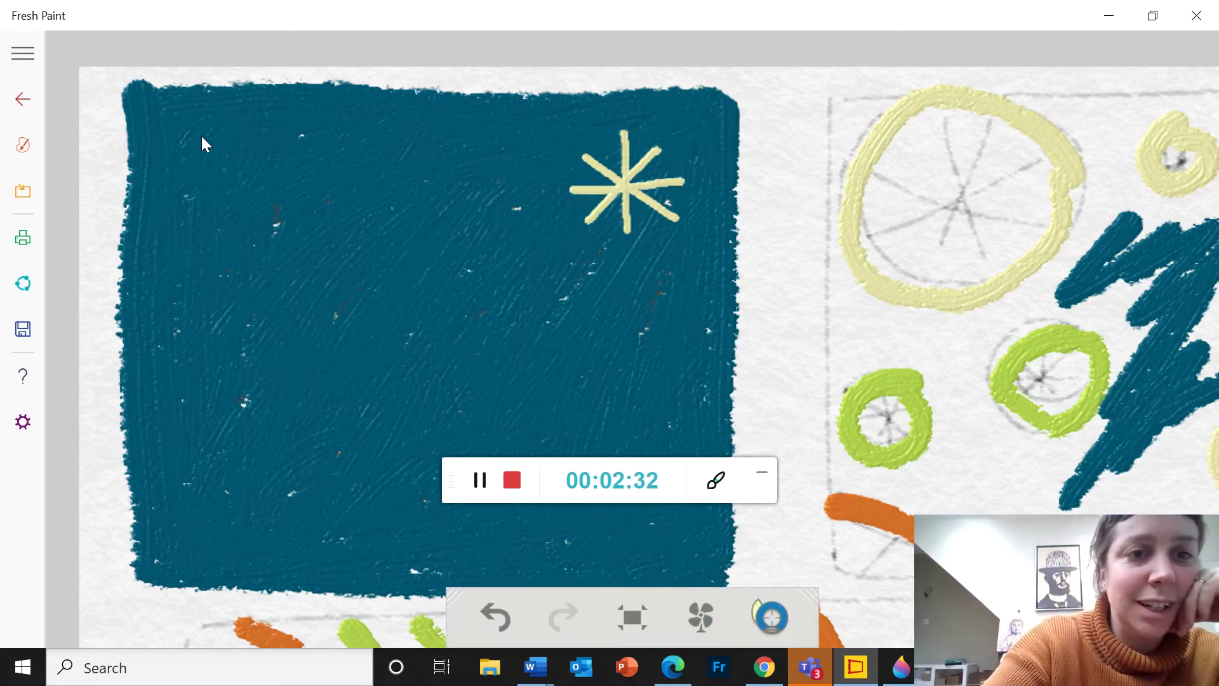
Paint a pale yellow star in the teal block's upper-left area and partial stars cut off by its top and right edges.
mouse_move(201, 162)
left_mouse_down()
mouse_move(271, 228)
mouse_move(224, 209)
mouse_move(260, 160)
mouse_move(226, 152)
mouse_move(241, 235)
left_mouse_up()
left_click_drag(186, 204, 301, 189)
left_click_drag(462, 98, 440, 166)
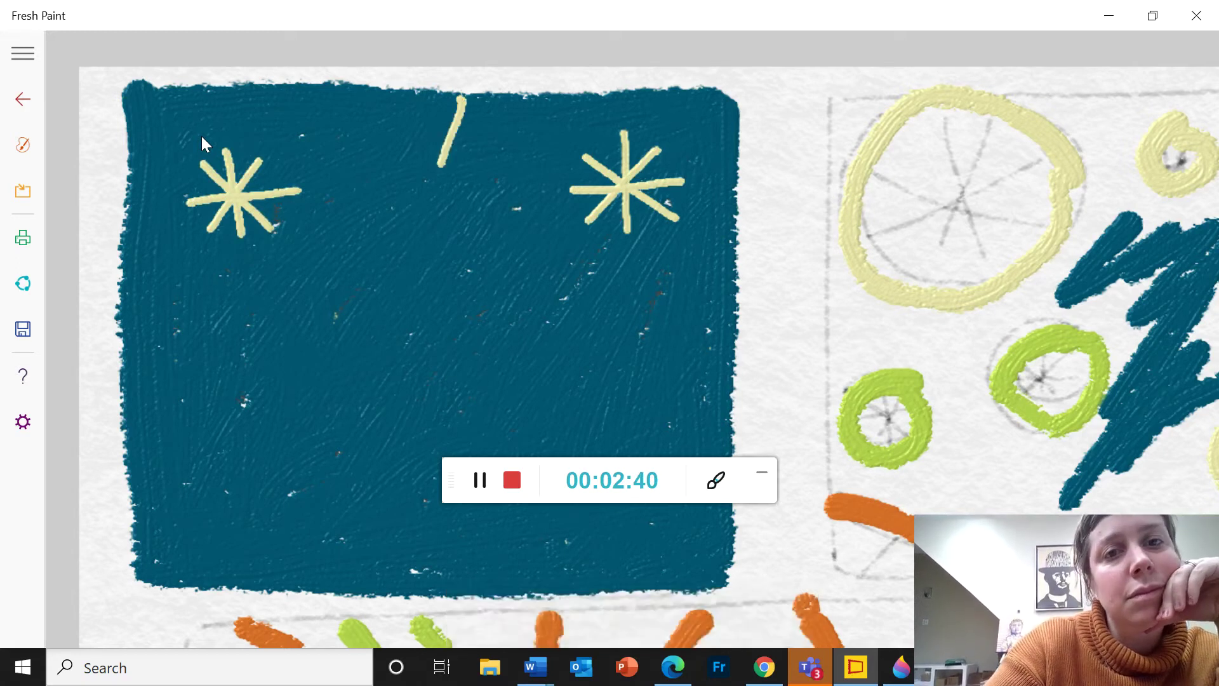
mouse_move(465, 97)
left_mouse_down()
mouse_move(509, 131)
mouse_move(478, 155)
mouse_move(462, 100)
mouse_move(428, 113)
mouse_move(462, 99)
left_mouse_up()
left_click(477, 154)
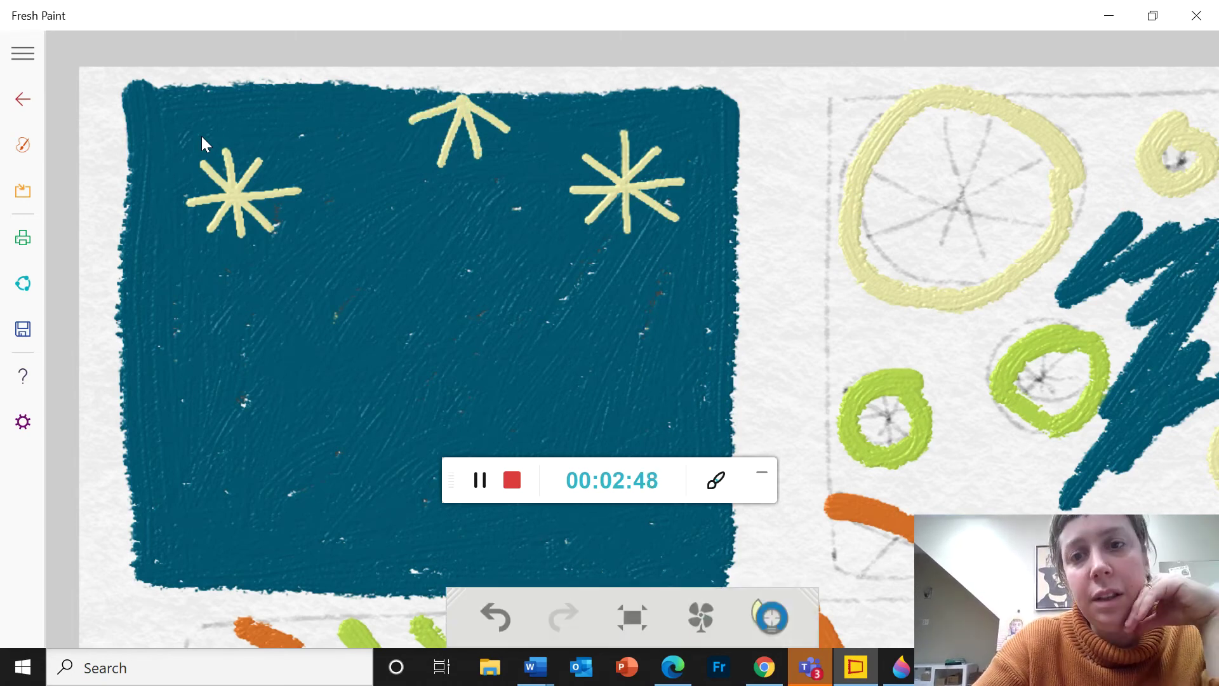
mouse_move(729, 368)
left_mouse_down()
mouse_move(704, 376)
mouse_move(727, 360)
mouse_move(715, 346)
mouse_move(730, 386)
mouse_move(714, 399)
left_mouse_up()
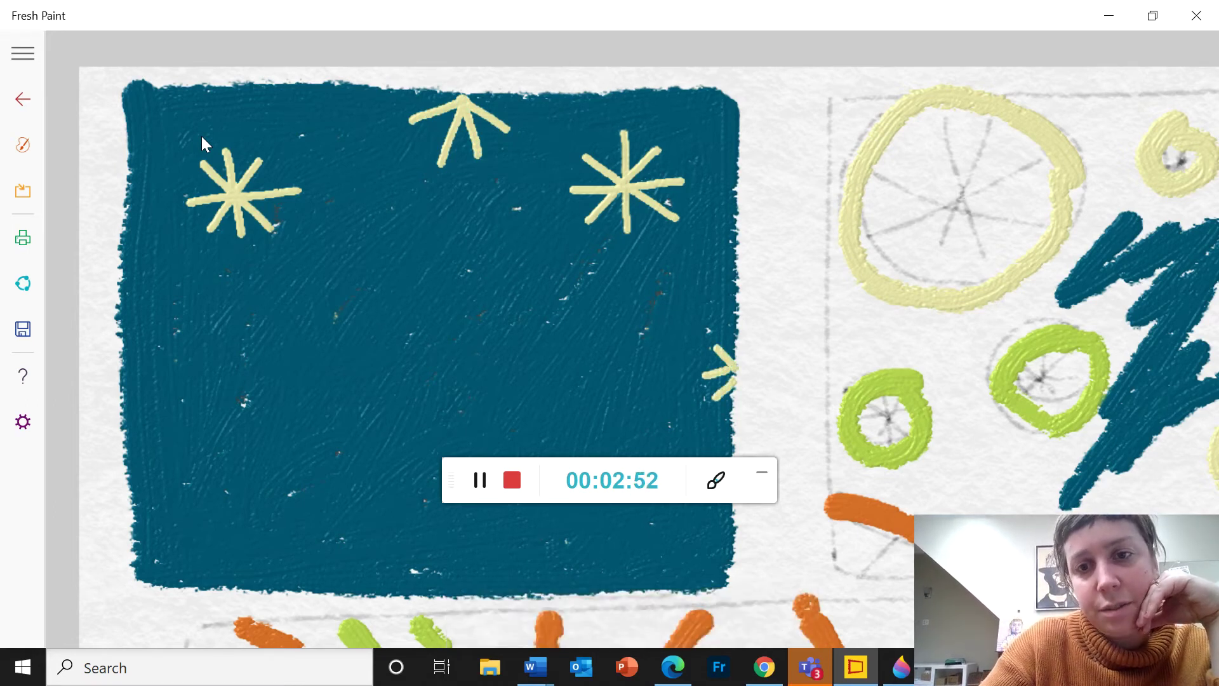
Paint two more pale yellow stars on the teal block, one left of its centre and one near its lower-left corner.
left_click_drag(363, 289, 385, 377)
left_click(325, 316)
left_click_drag(326, 315, 422, 362)
left_click_drag(400, 289, 349, 375)
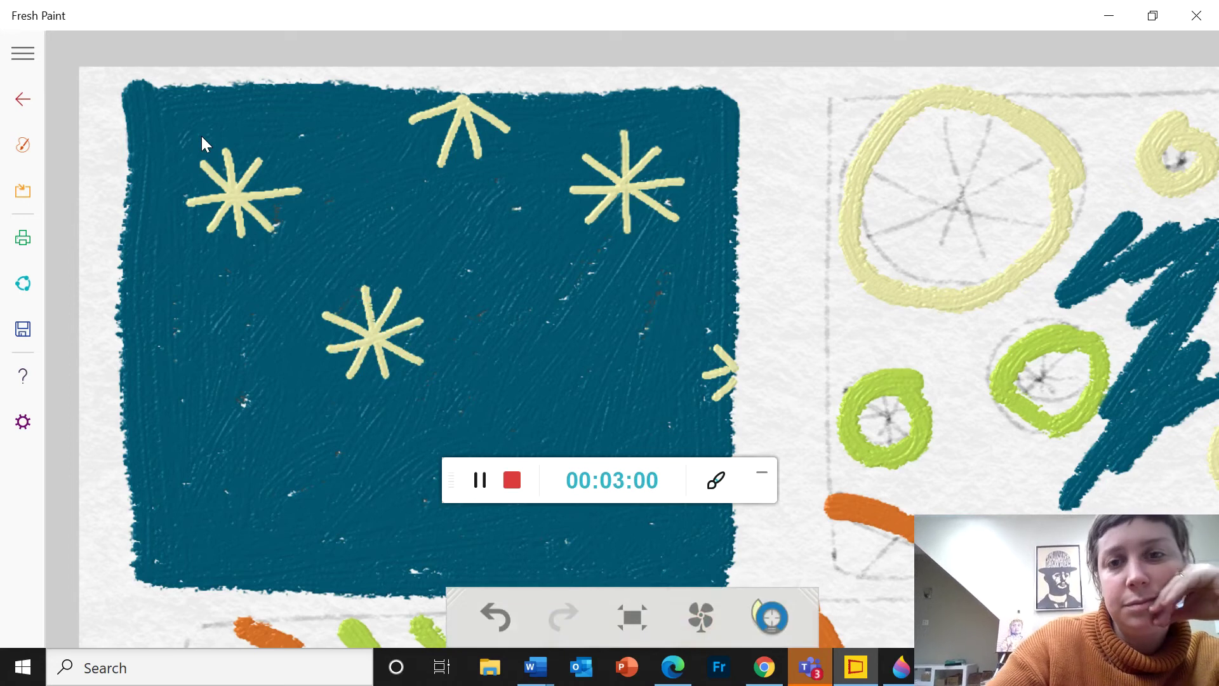
left_click_drag(222, 432, 198, 522)
left_click_drag(181, 432, 239, 519)
left_click_drag(167, 486, 260, 471)
left_click_drag(167, 459, 190, 471)
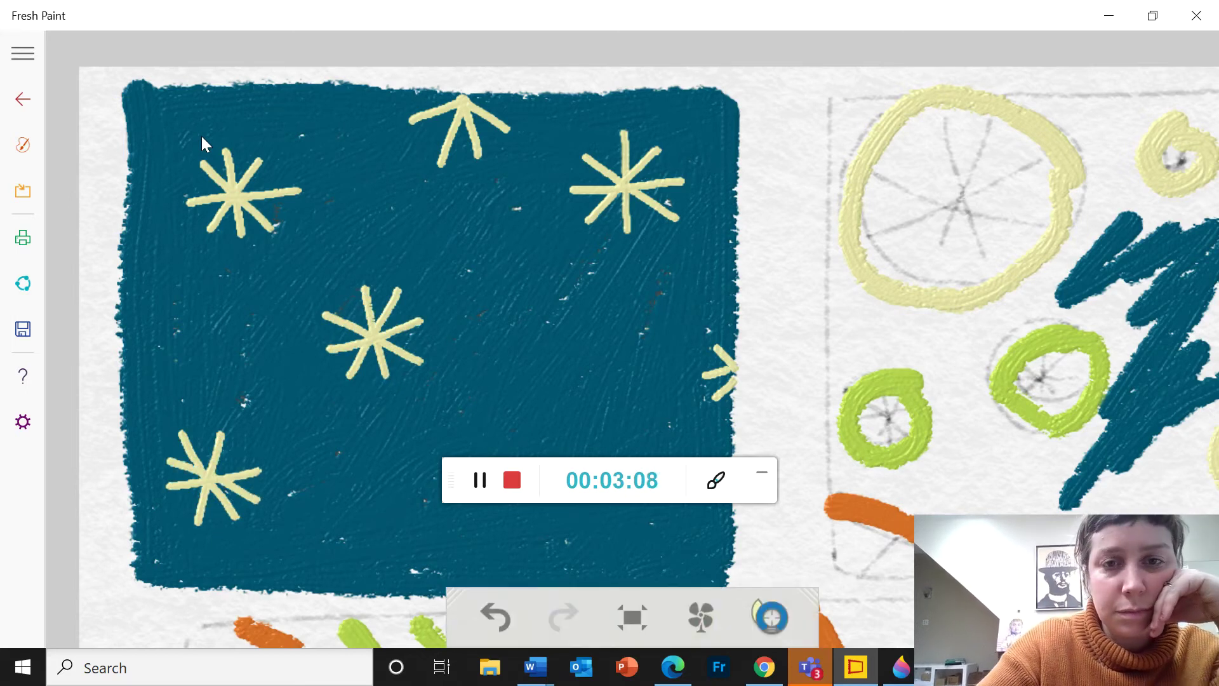
Add a pale yellow star in the teal block's lower-right area and partial stars at its bottom and left edges.
scroll(205, 144, "down", 5)
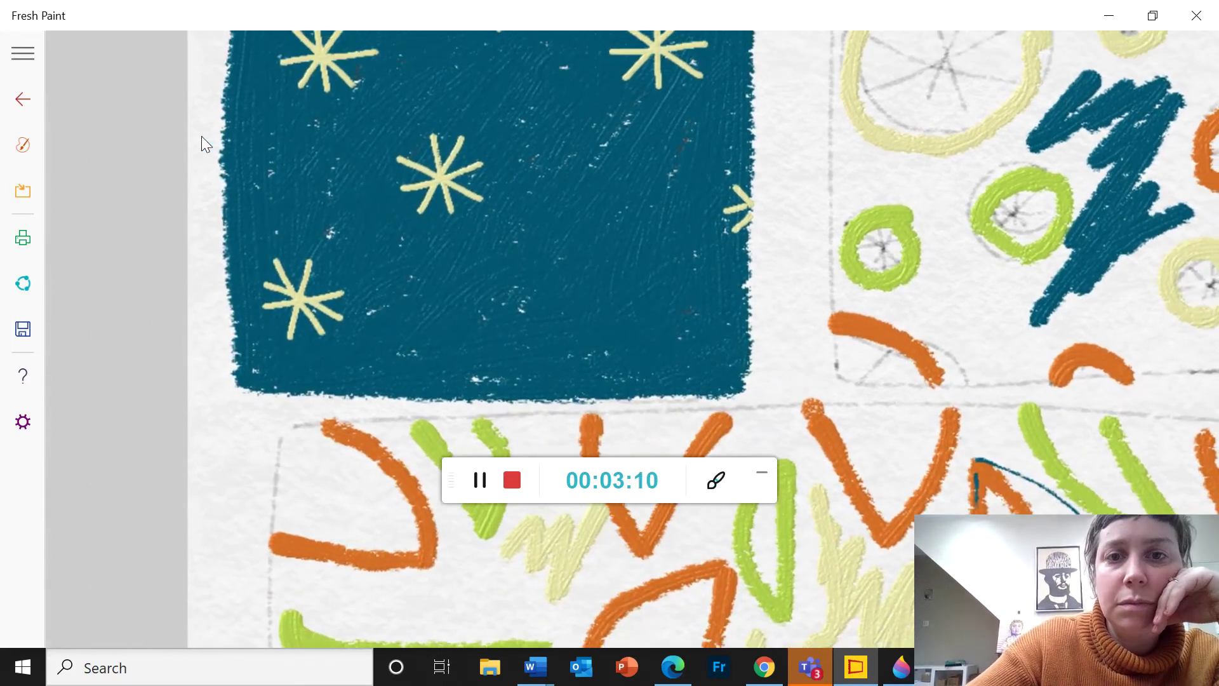
left_click_drag(607, 198, 608, 302)
left_click_drag(565, 219, 654, 283)
left_click_drag(560, 291, 635, 219)
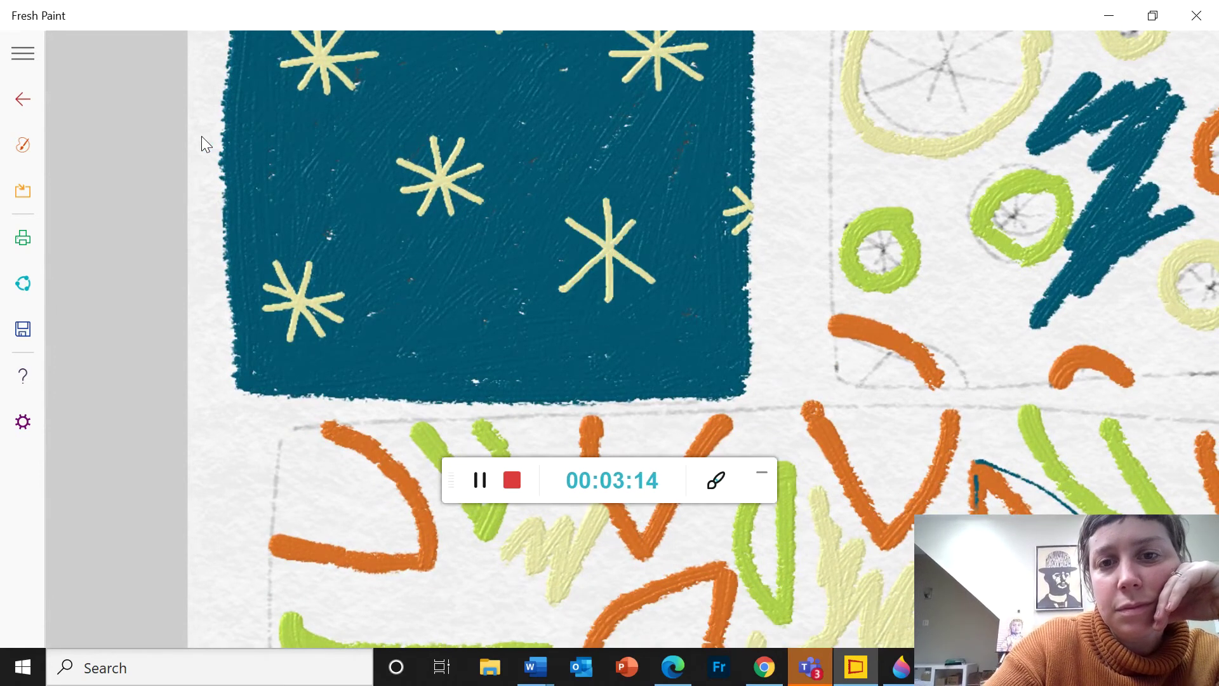
left_click_drag(557, 257, 661, 242)
mouse_move(501, 401)
left_mouse_down()
mouse_move(501, 354)
mouse_move(504, 399)
left_mouse_up()
scroll(201, 145, "down", 4)
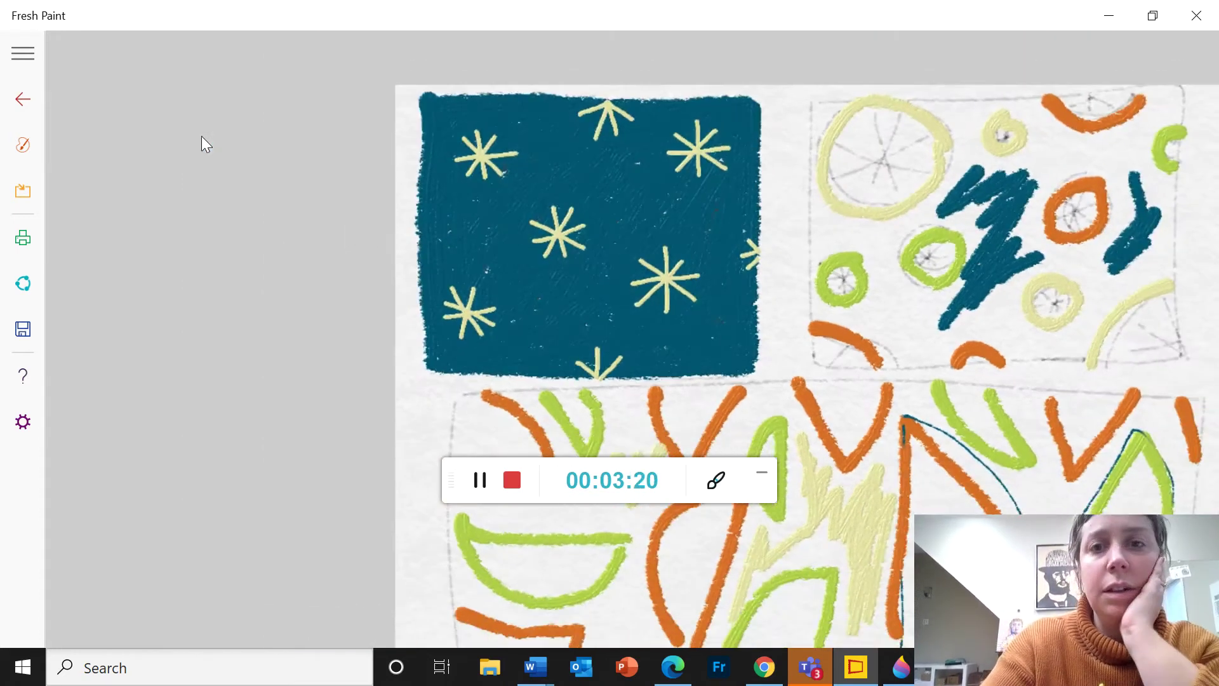
mouse_move(418, 229)
left_mouse_down()
mouse_move(444, 229)
mouse_move(424, 219)
left_mouse_up()
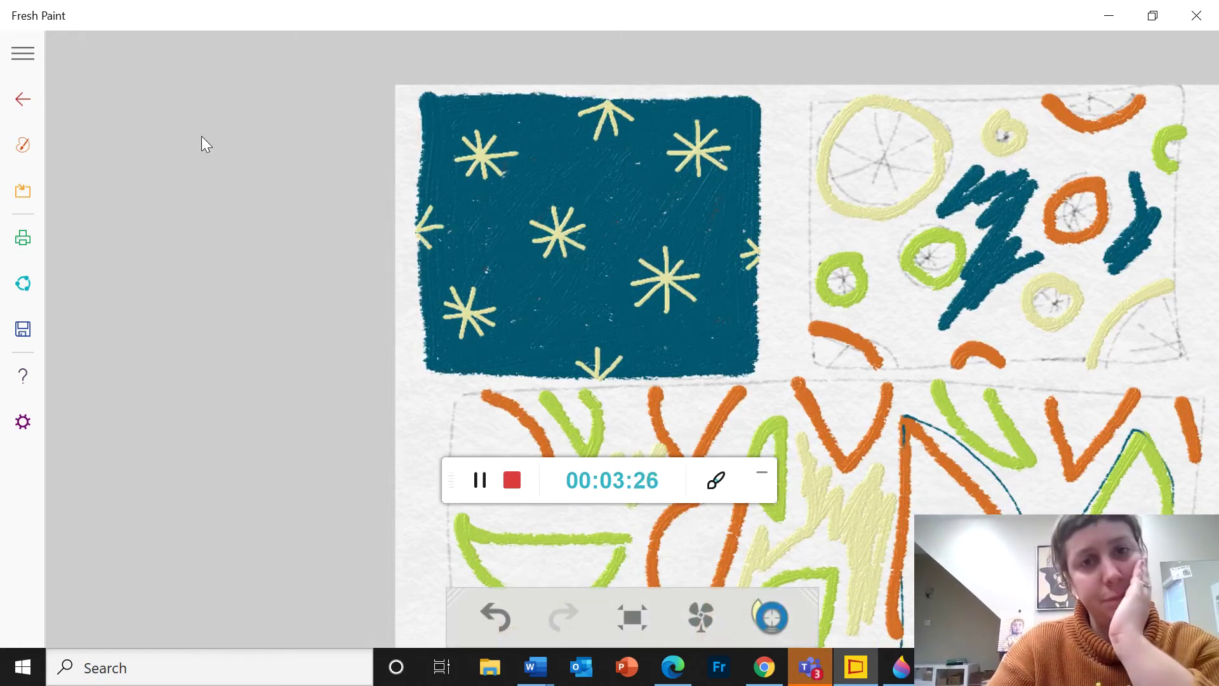
Outline all four sides of the teal star block with a thin black line.
left_click(23, 145)
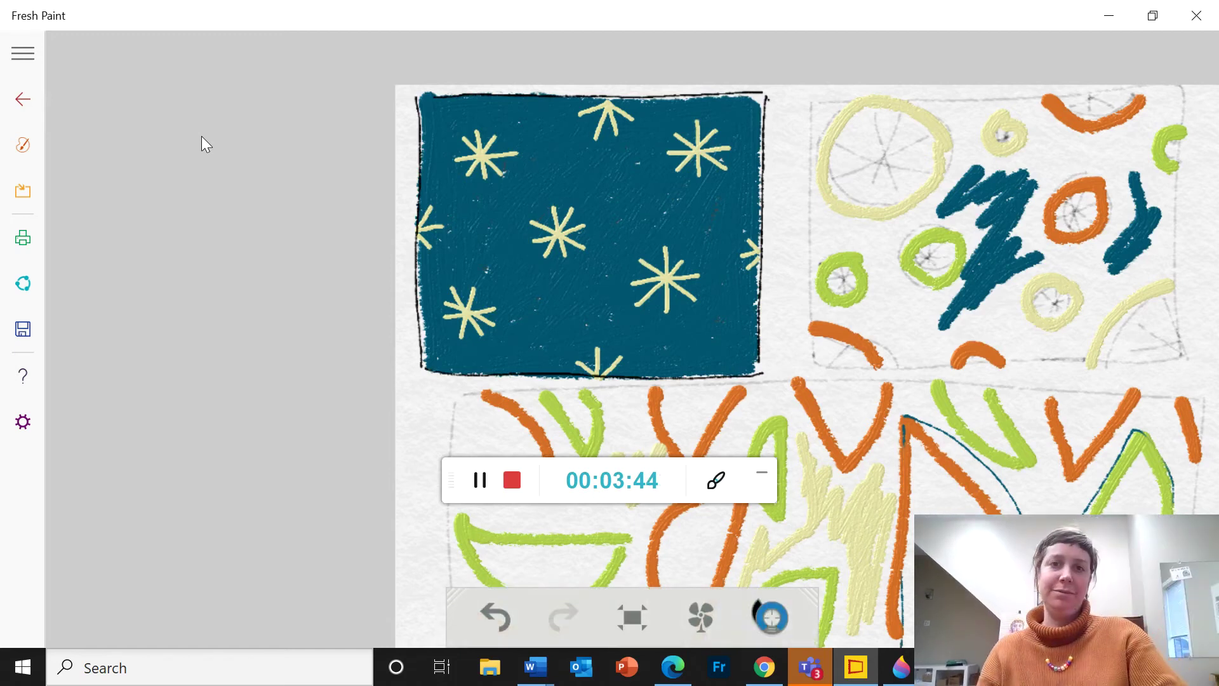
scroll(201, 136, "down", 2)
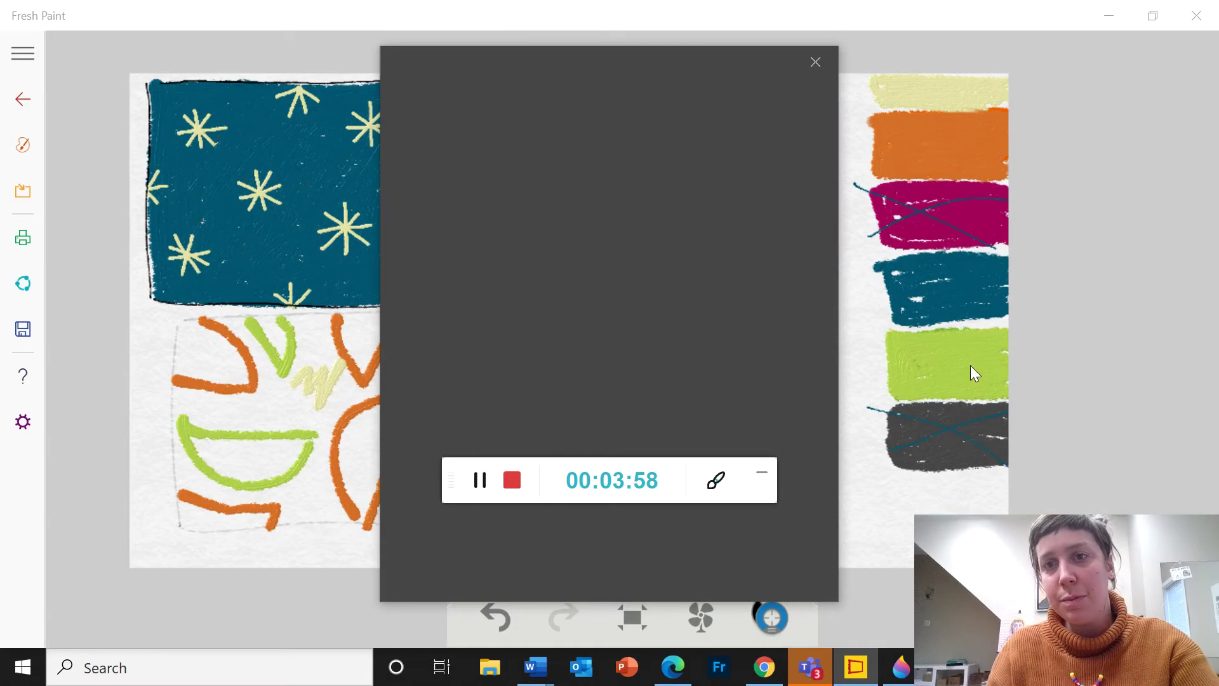
left_click(813, 65)
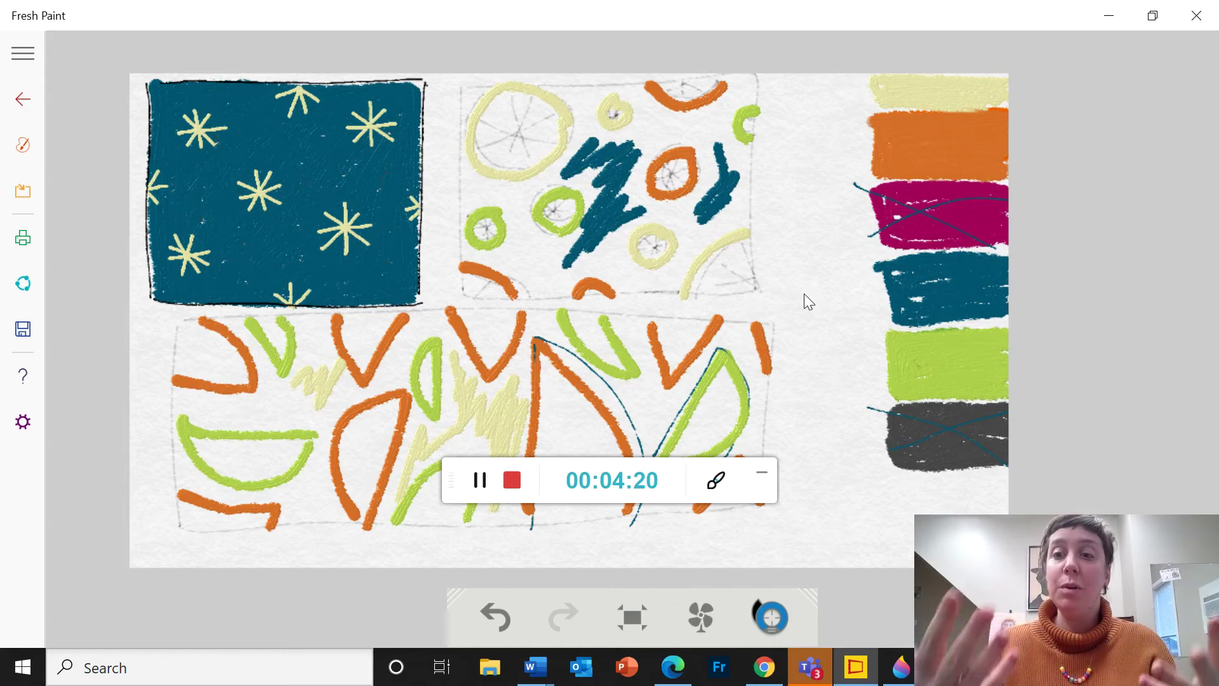
Switch to Paint 3D and choose the Marker for the blank canvas.
mouse_move(914, 579)
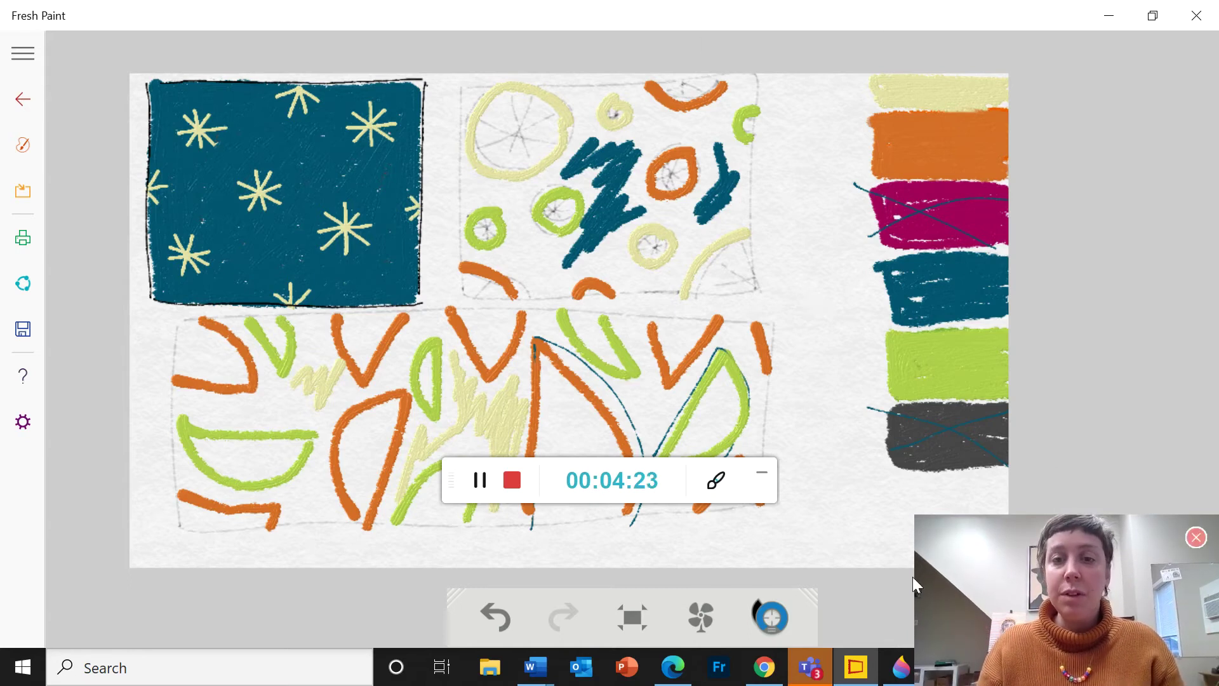
left_click(901, 670)
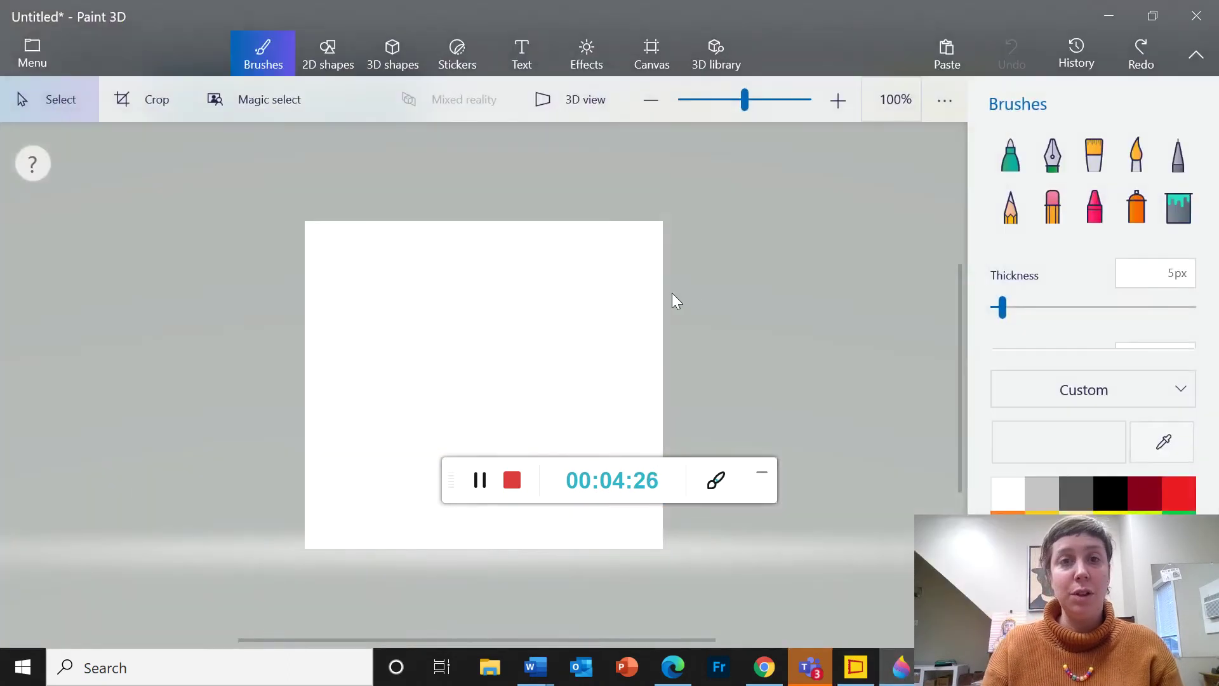
scroll(695, 232, "up", 3)
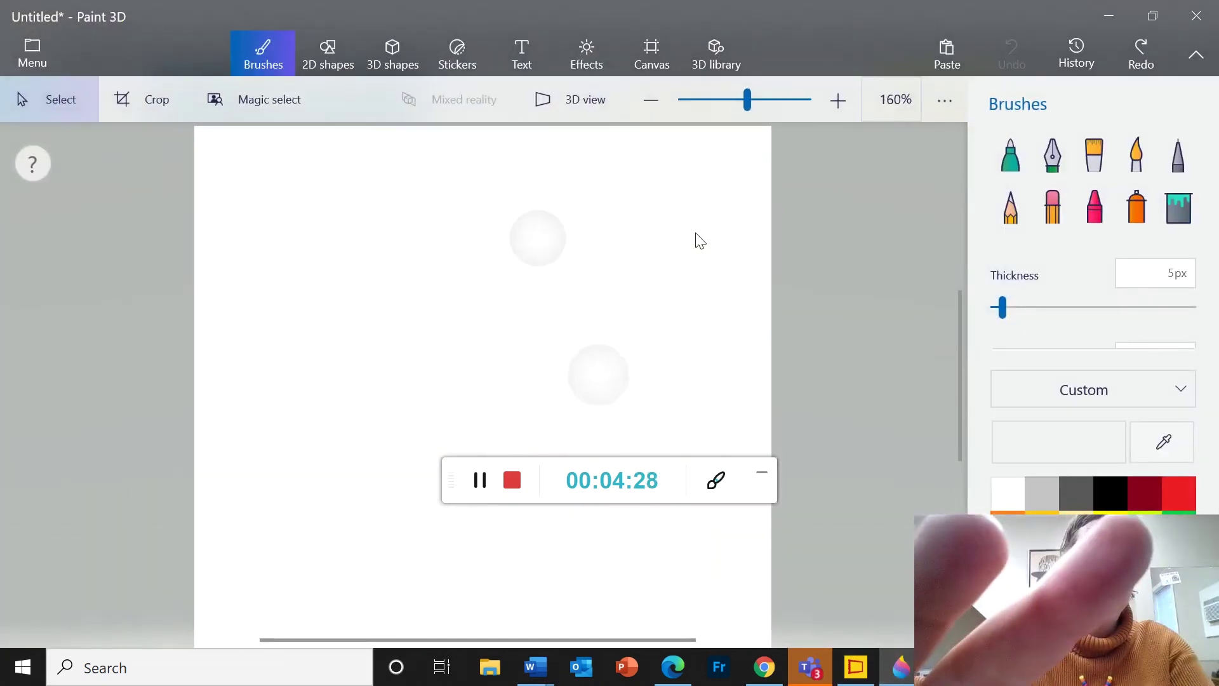
scroll(697, 235, "down", 3)
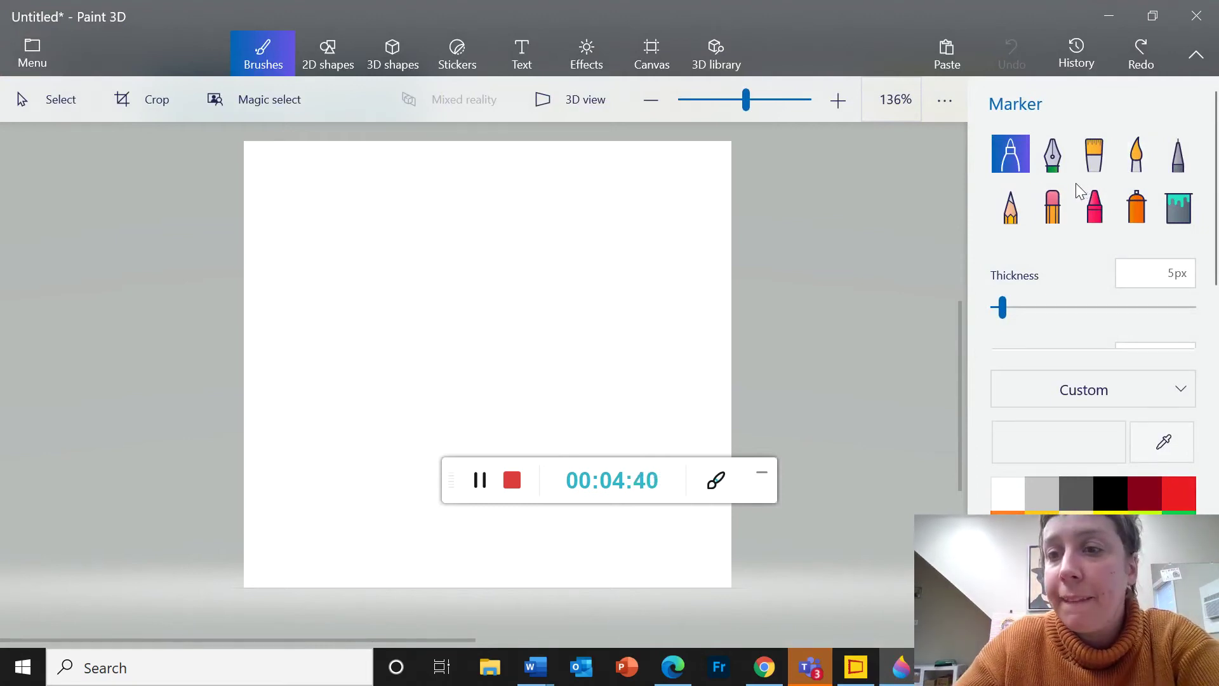
left_click_drag(1103, 564, 189, 527)
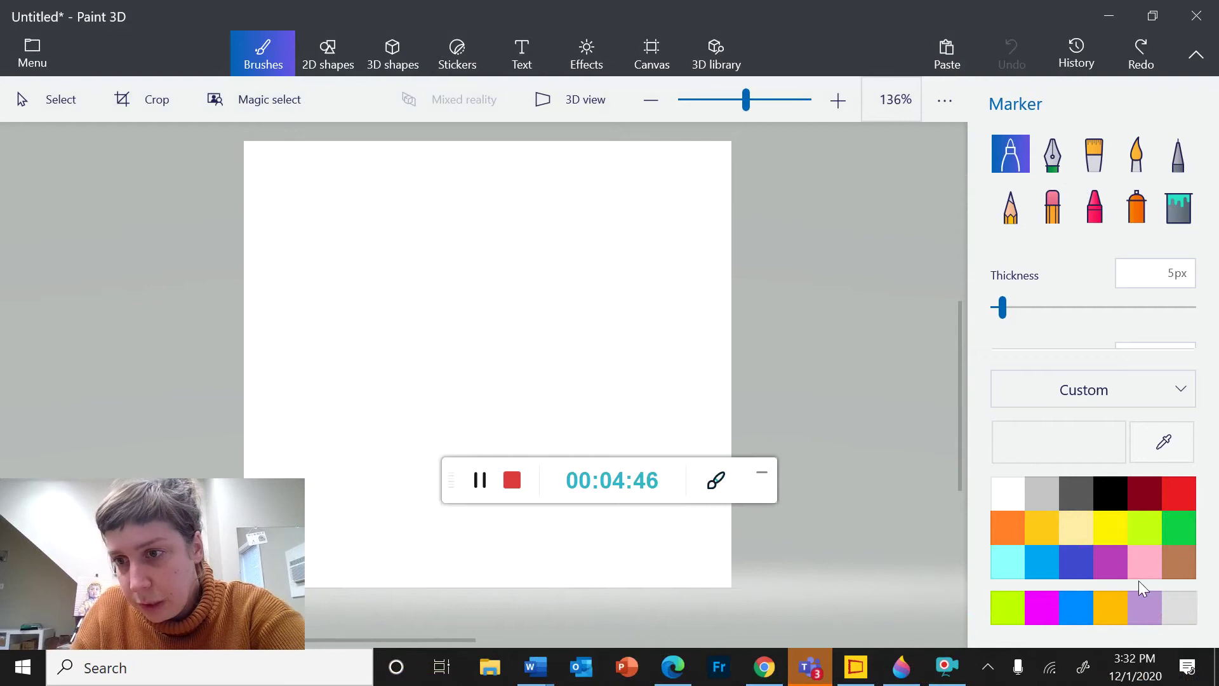
Scribble a yellow colour swatch in the canvas's upper-right corner and go over it with light cream yellow.
left_click(1122, 536)
mouse_move(655, 170)
left_mouse_down()
mouse_move(728, 170)
mouse_move(654, 202)
left_mouse_up()
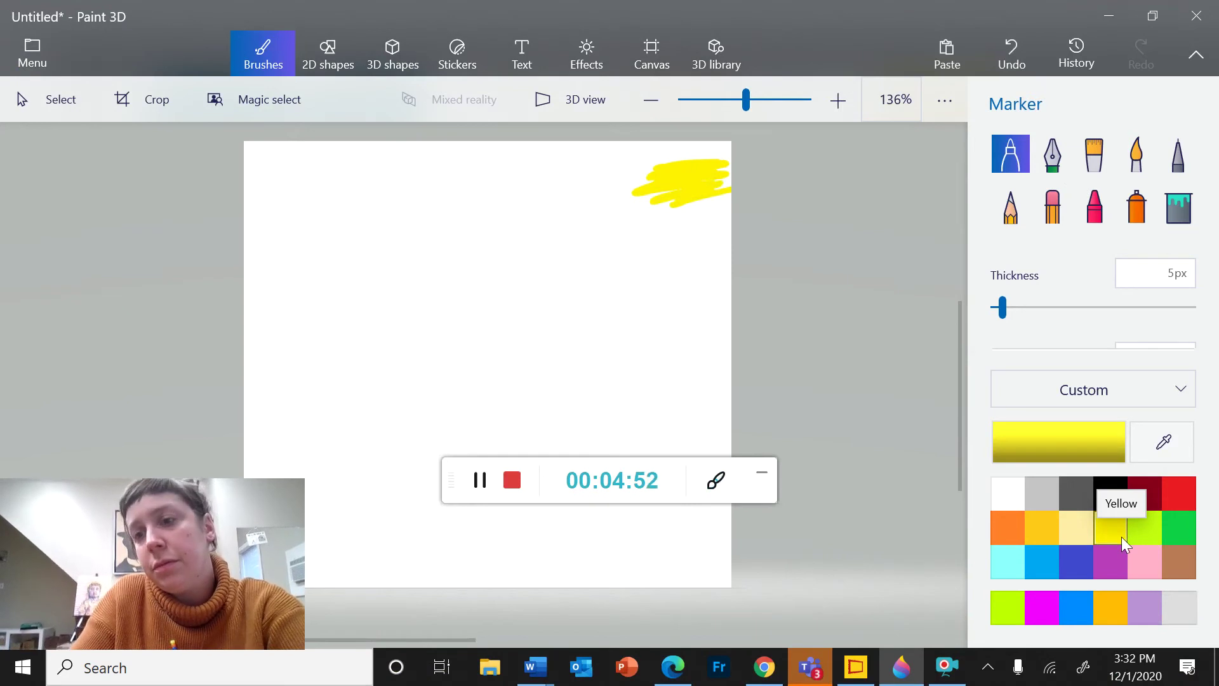
left_click(1122, 537)
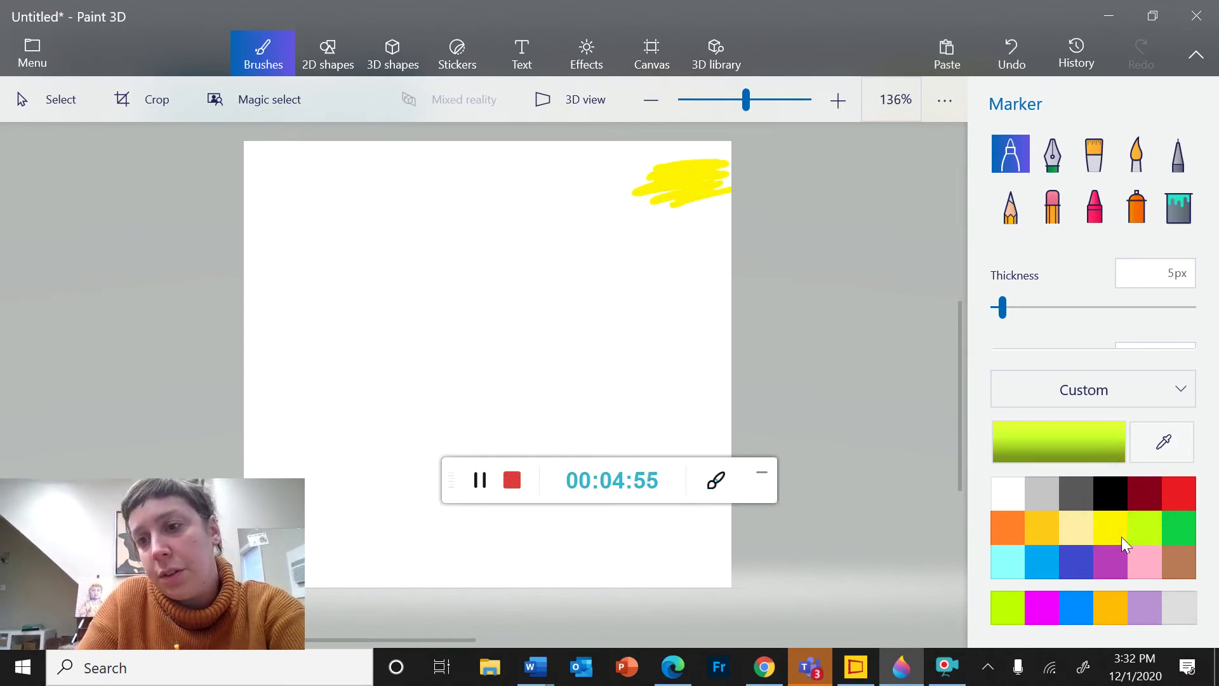
left_click(1076, 527)
mouse_move(657, 178)
left_mouse_down()
mouse_move(714, 184)
mouse_move(654, 202)
mouse_move(711, 211)
left_mouse_up()
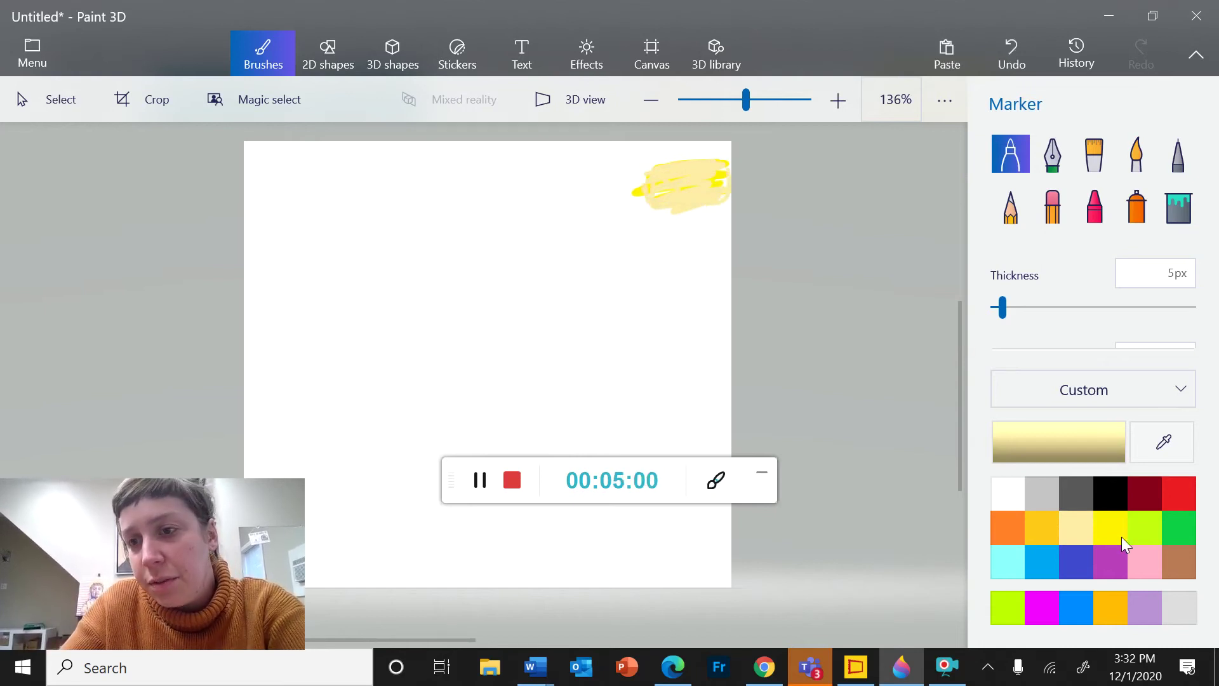
Shift the marker's hue to pale yellow fdfaa6 and paint it over the swatch in the canvas corner.
left_click(1059, 441)
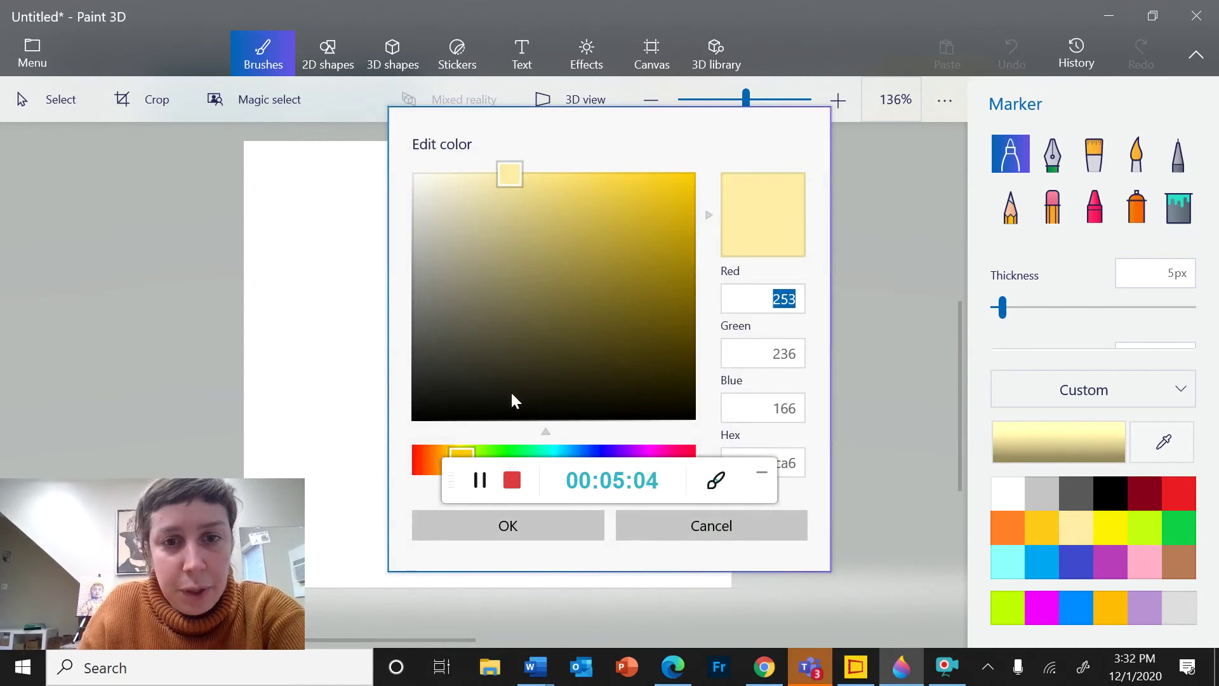
left_click(461, 451)
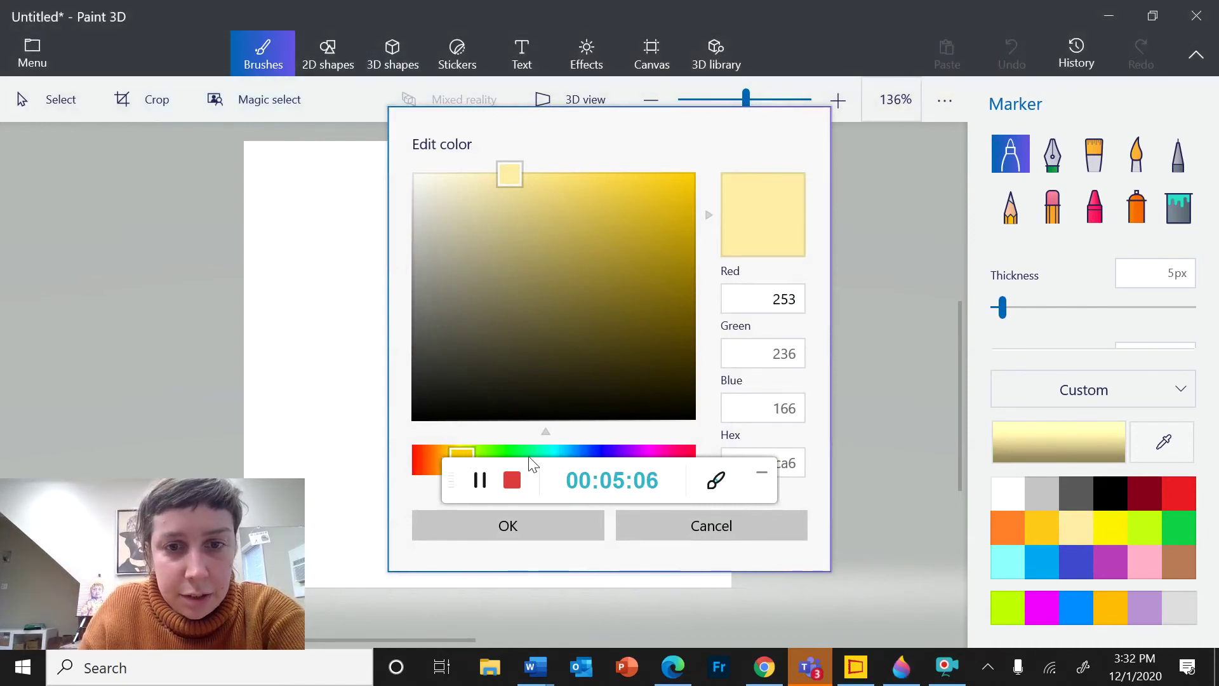
left_click_drag(483, 462, 476, 464)
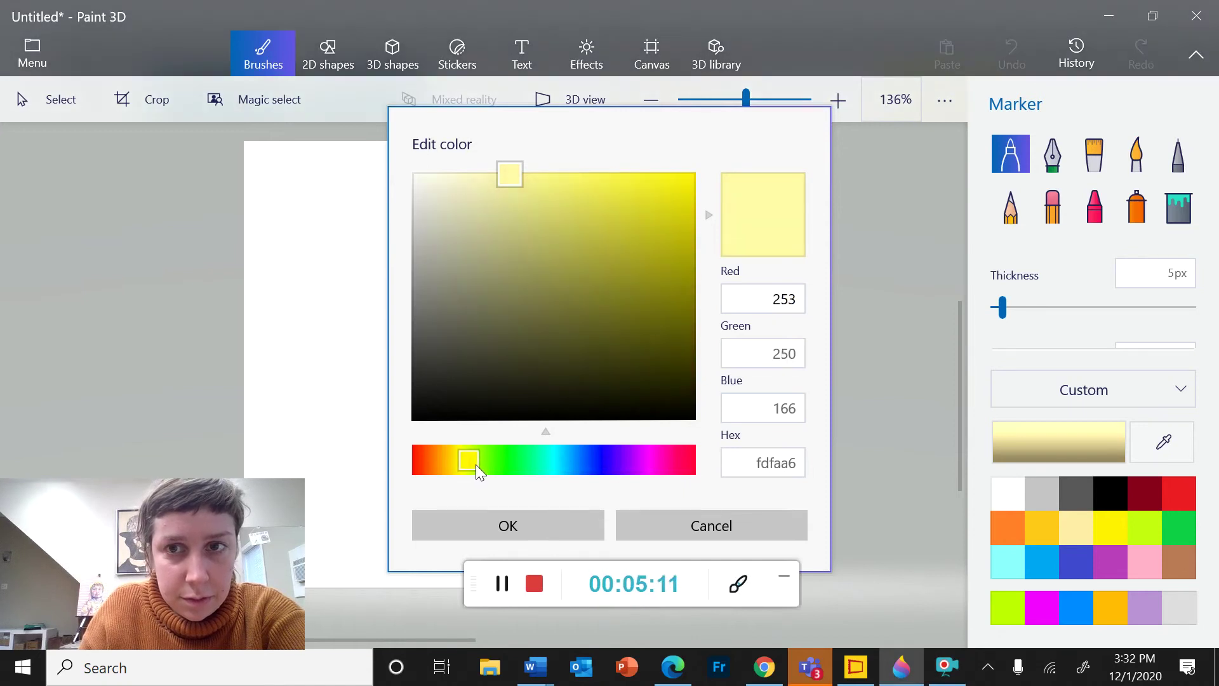
left_click(522, 531)
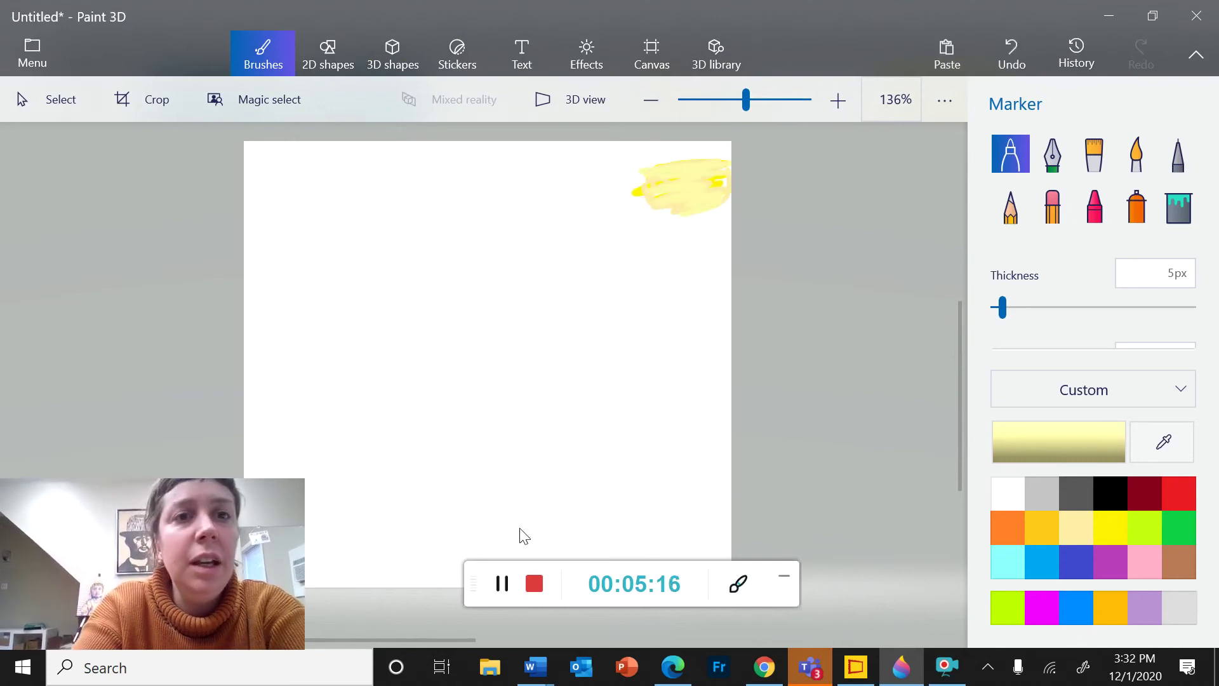
Draw a square shape over the scribbled yellow swatch with a solid fill and no outline.
left_click(327, 54)
left_click(1094, 257)
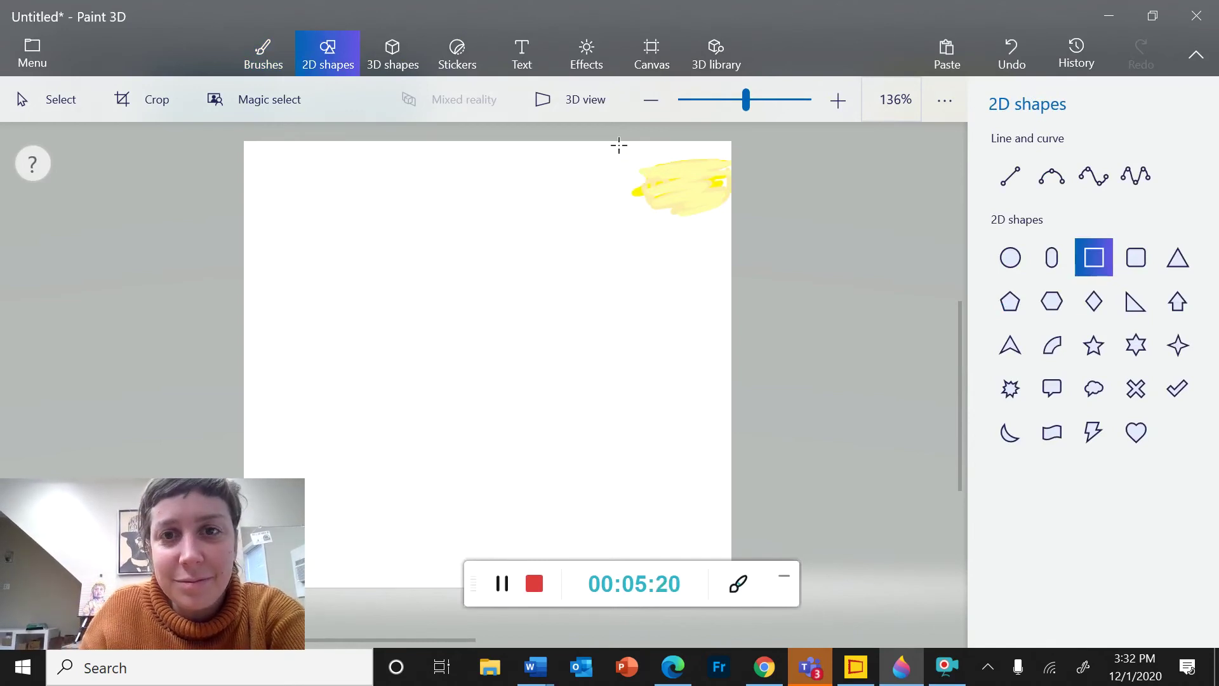
mouse_move(624, 156)
left_mouse_down()
mouse_move(702, 223)
mouse_move(740, 234)
left_mouse_up()
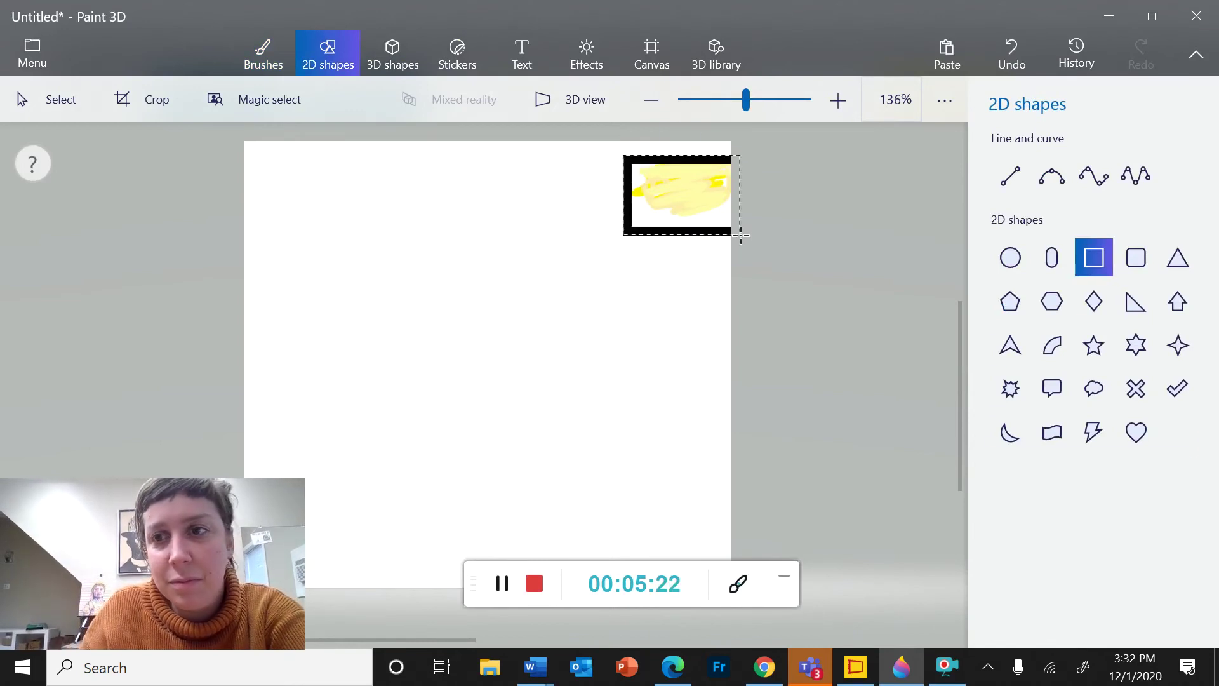
left_click(1115, 276)
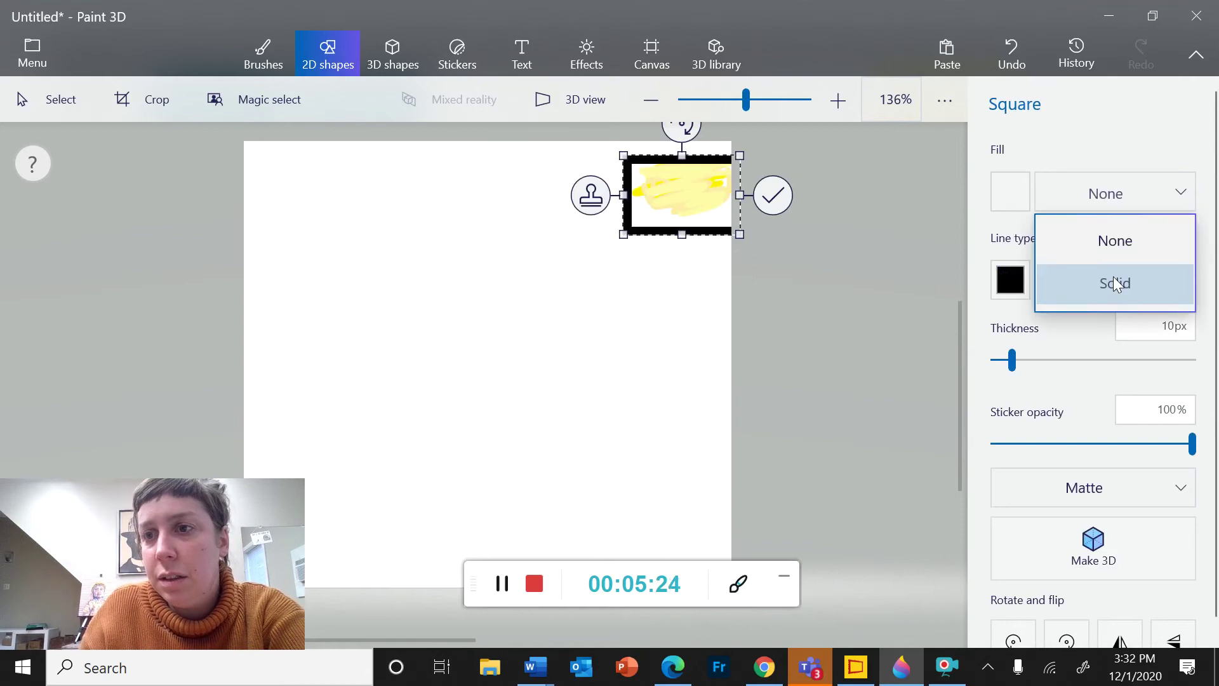
left_click(1134, 254)
left_click(1079, 189)
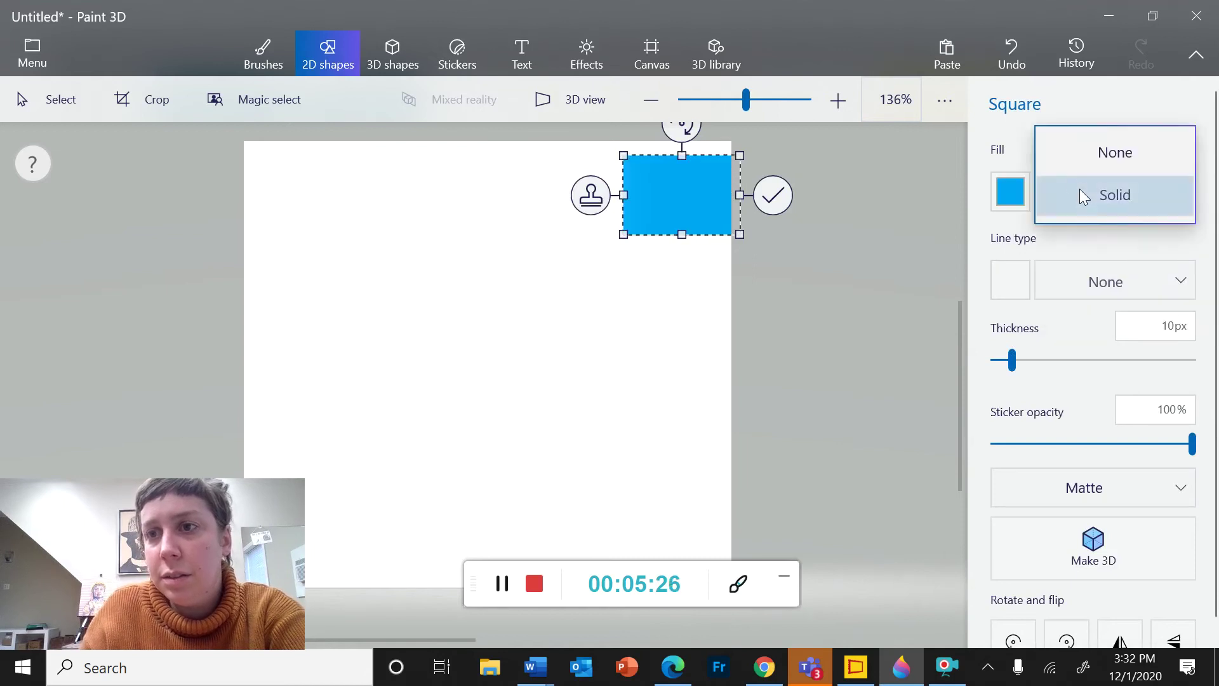
left_click(1058, 187)
Set the square's fill to pale yellow f8f1b3, fit it into the canvas's upper-right corner and commit it.
left_click(1009, 192)
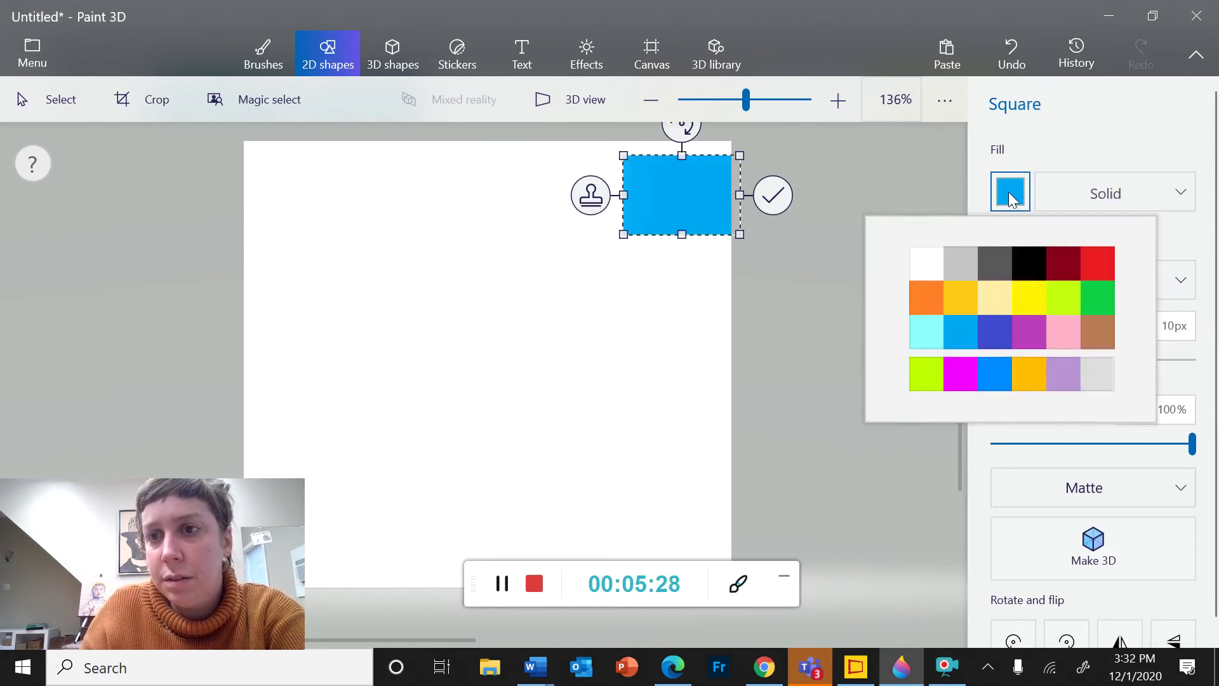
left_click(1089, 374)
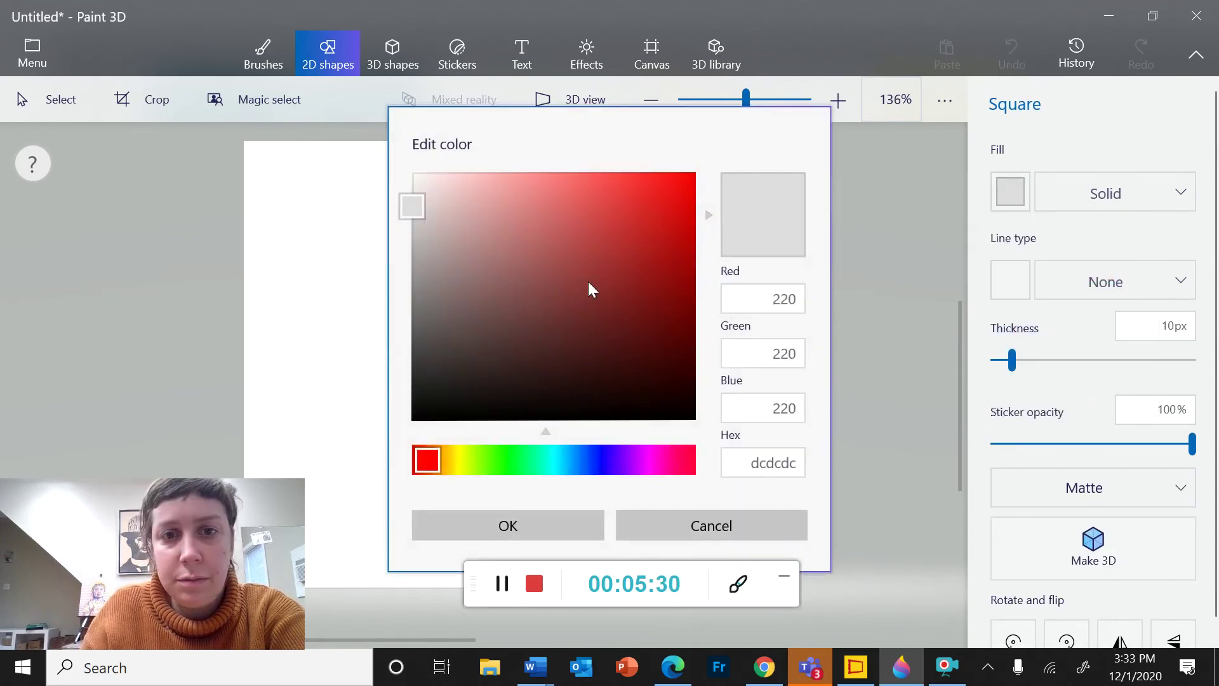
left_click_drag(441, 458, 472, 452)
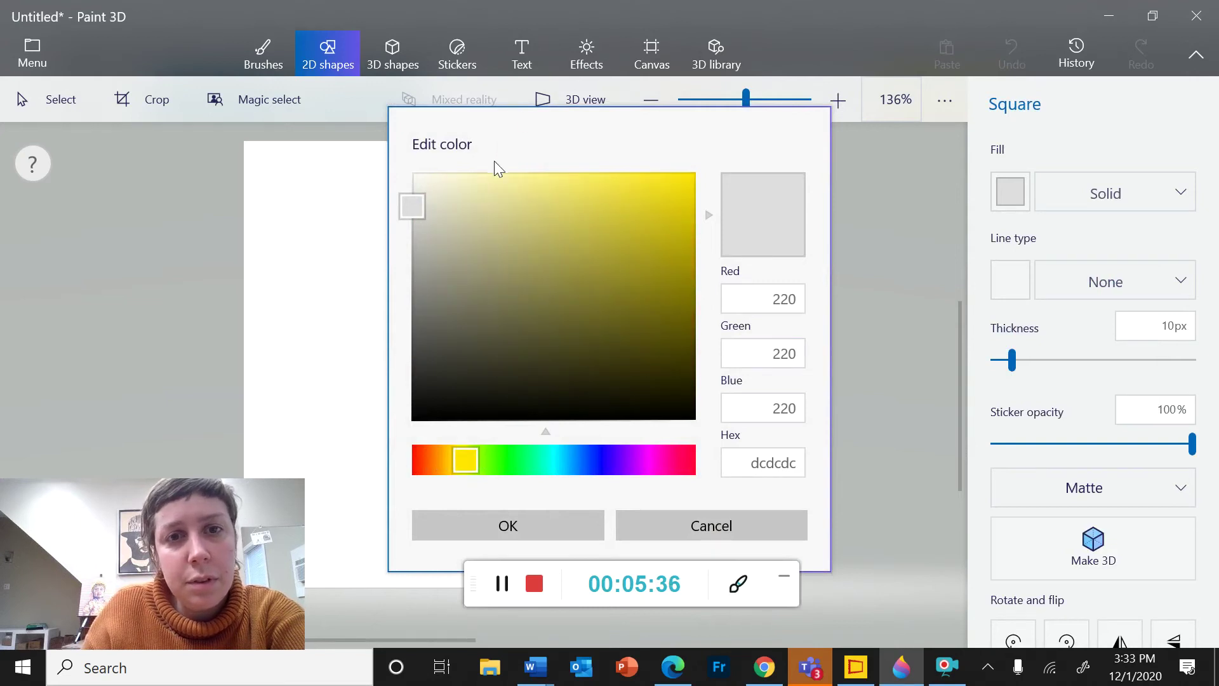
left_click(491, 180)
left_click(505, 526)
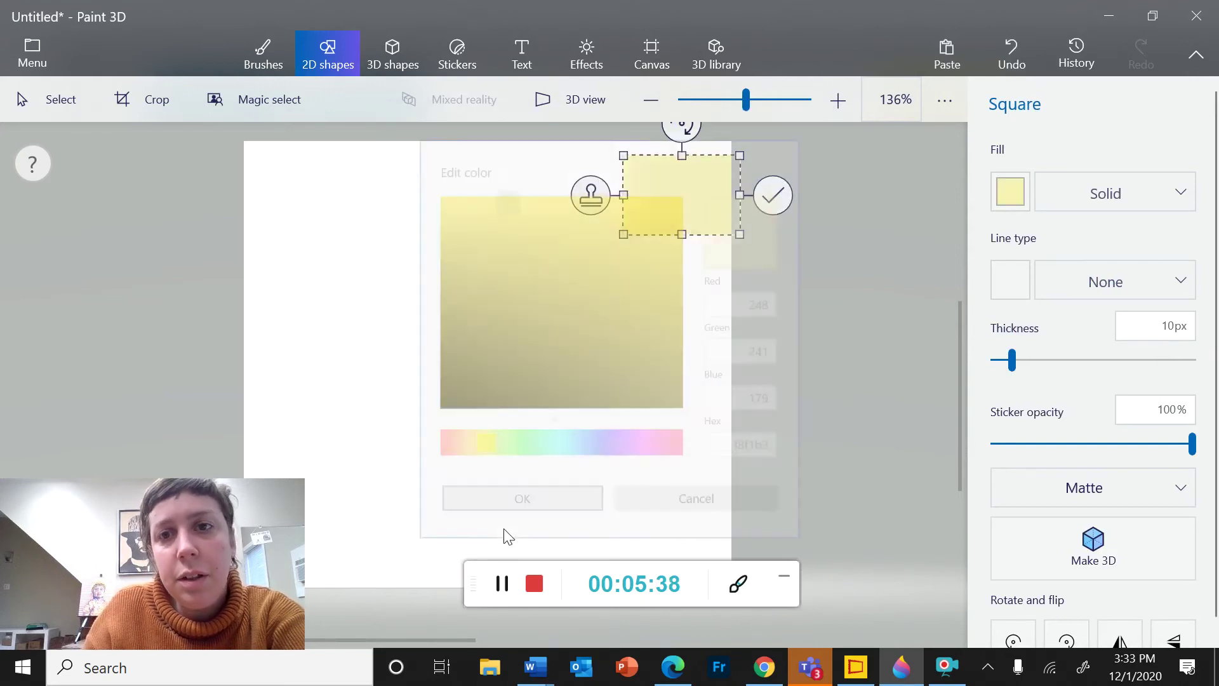
mouse_move(699, 198)
left_mouse_down()
mouse_move(684, 199)
mouse_move(700, 199)
mouse_move(696, 182)
left_mouse_up()
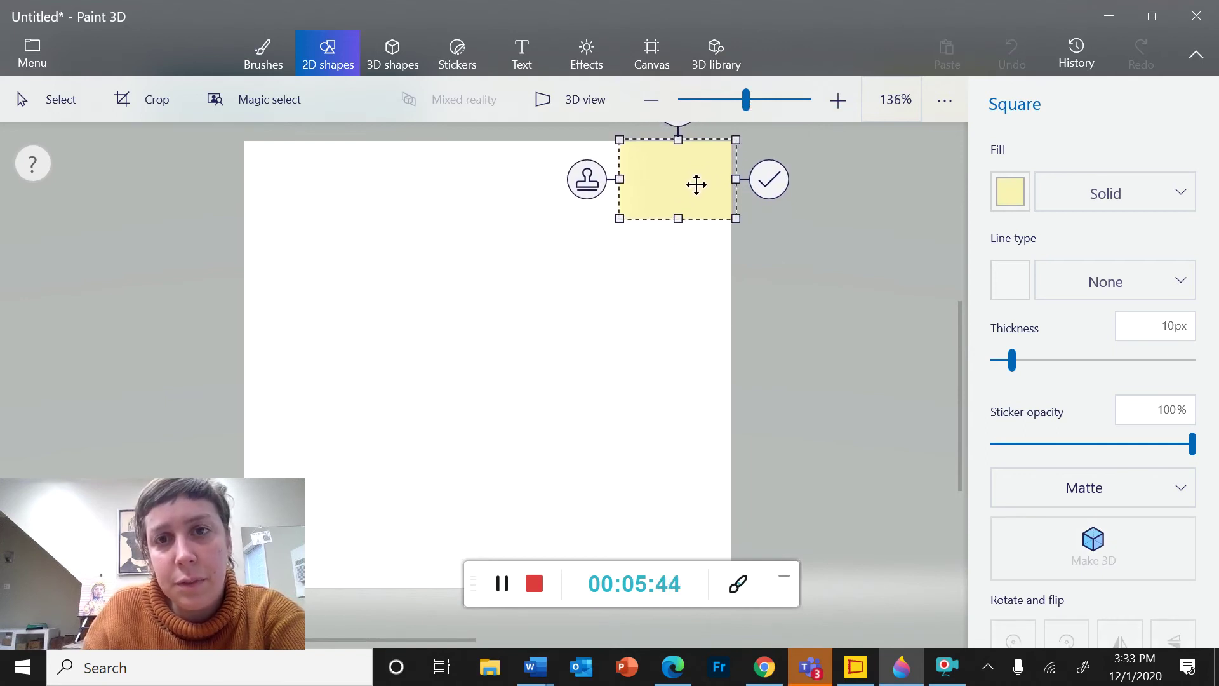
left_click(814, 220)
Add a second square swatch directly below the pale yellow one, fill it golden orange and align it with the first.
left_click(1094, 258)
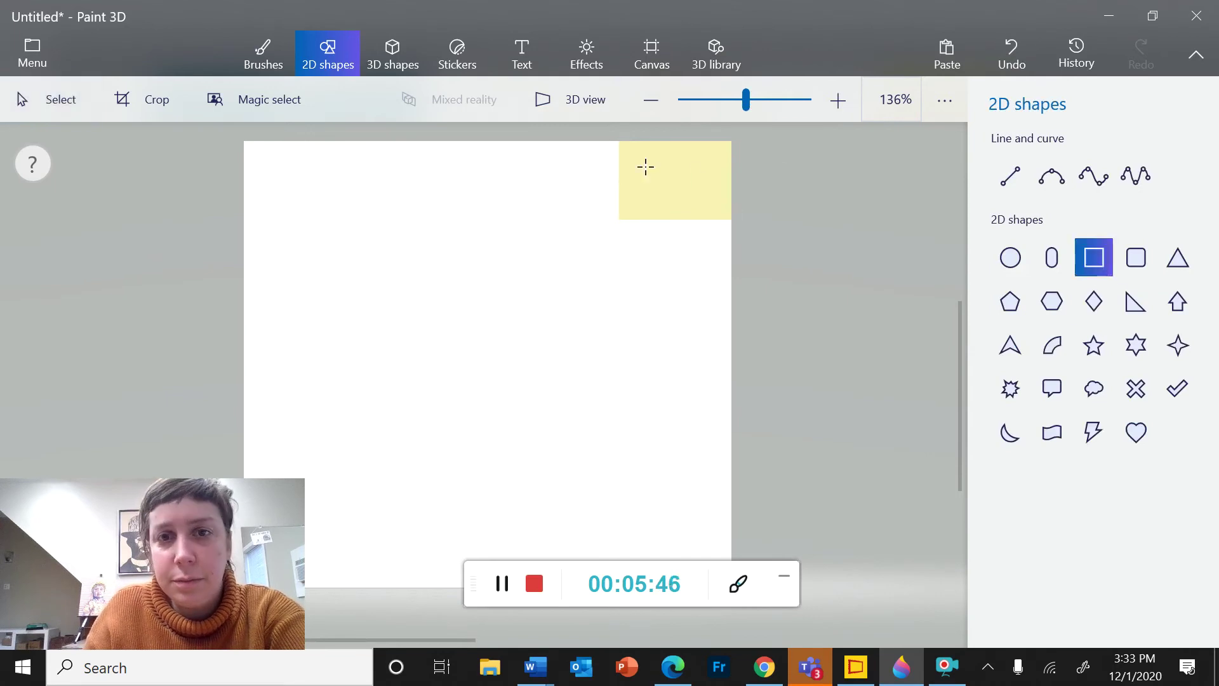
left_click_drag(616, 221, 739, 303)
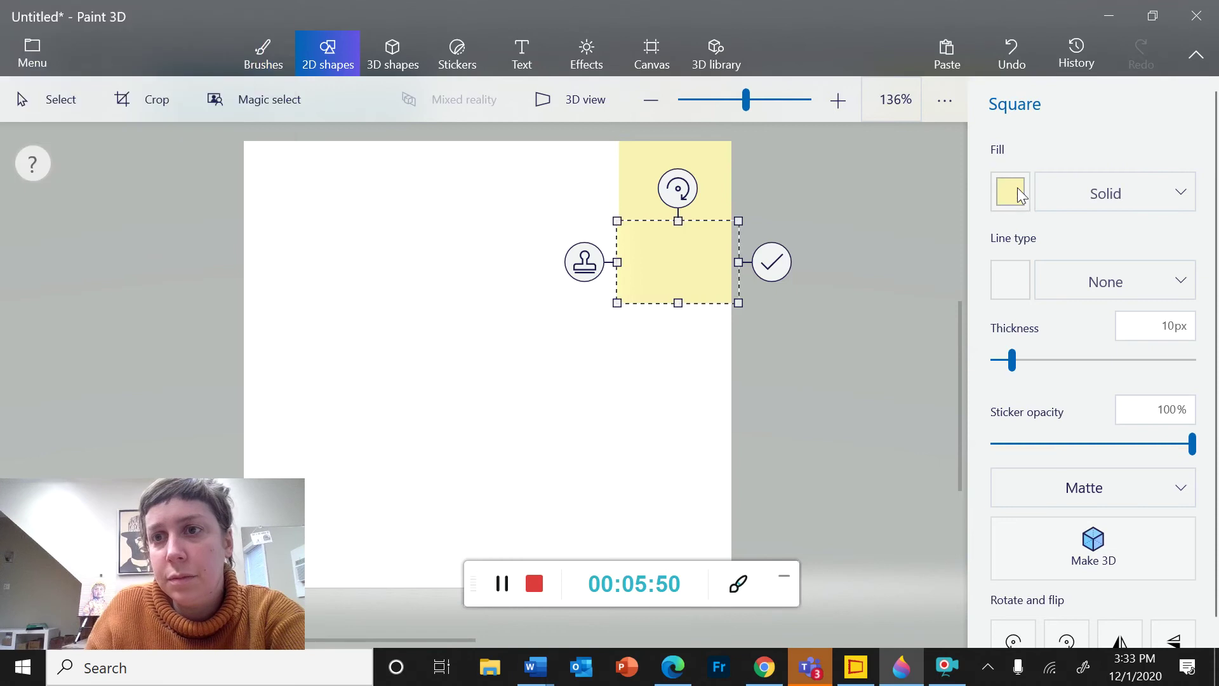
left_click(1019, 193)
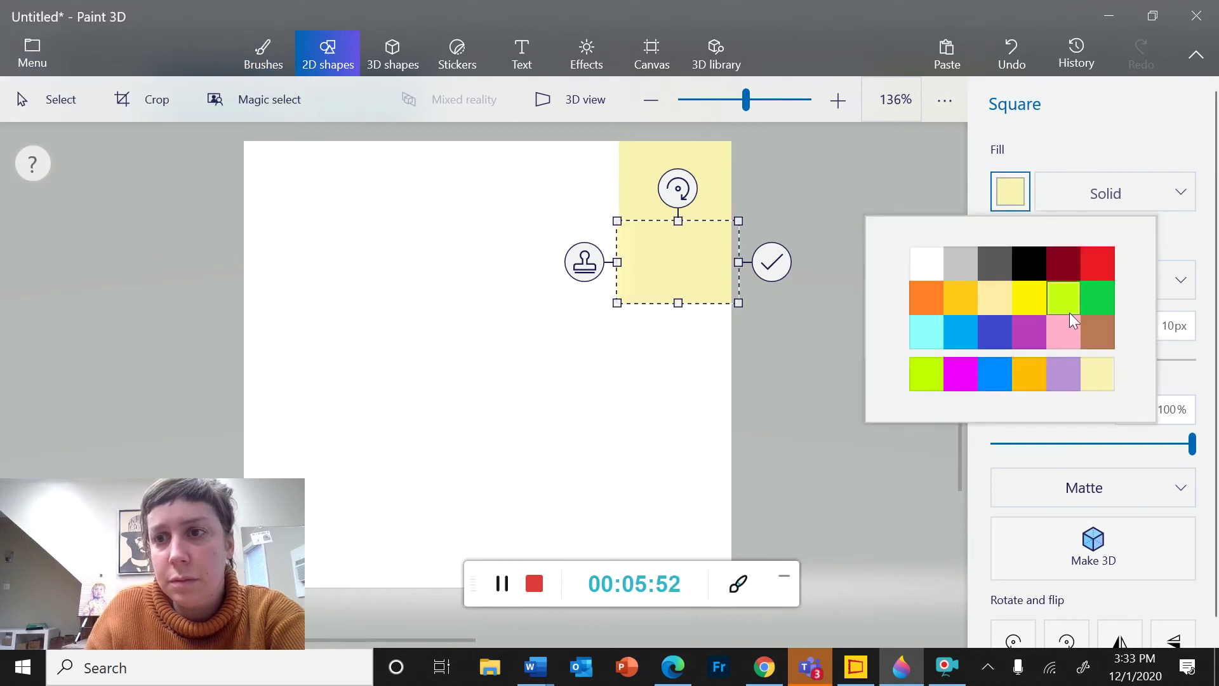
left_click(1029, 373)
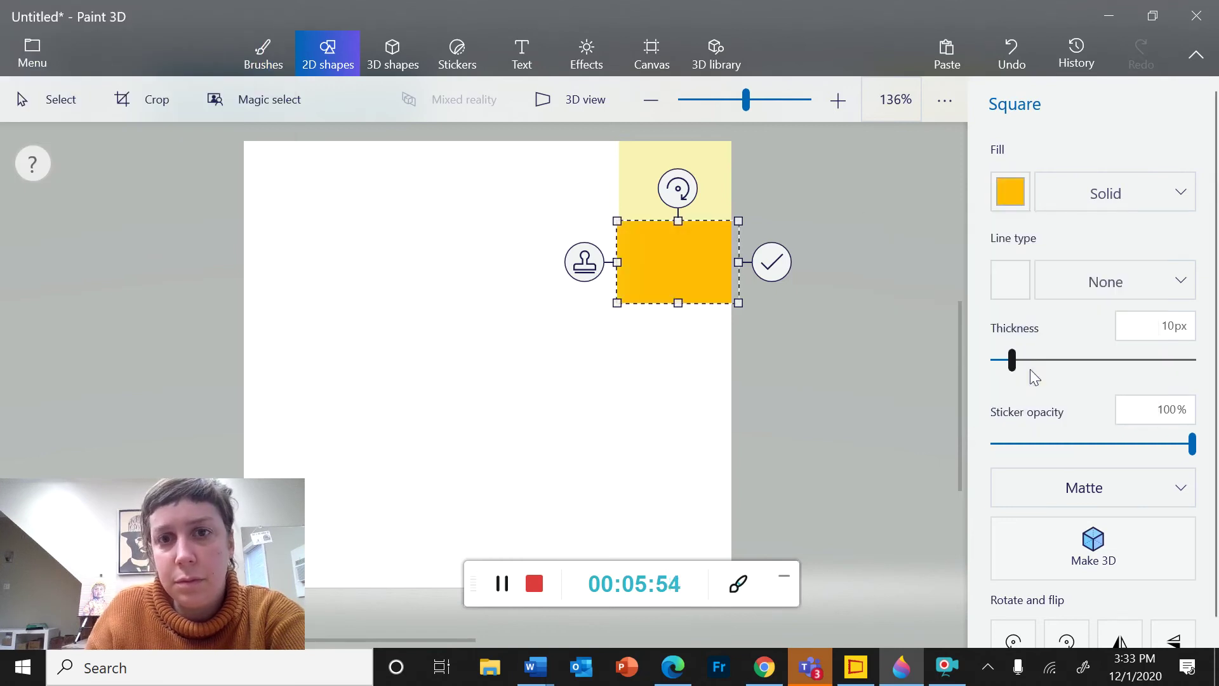
left_click_drag(699, 272, 703, 270)
scroll(962, 202, "up", 2)
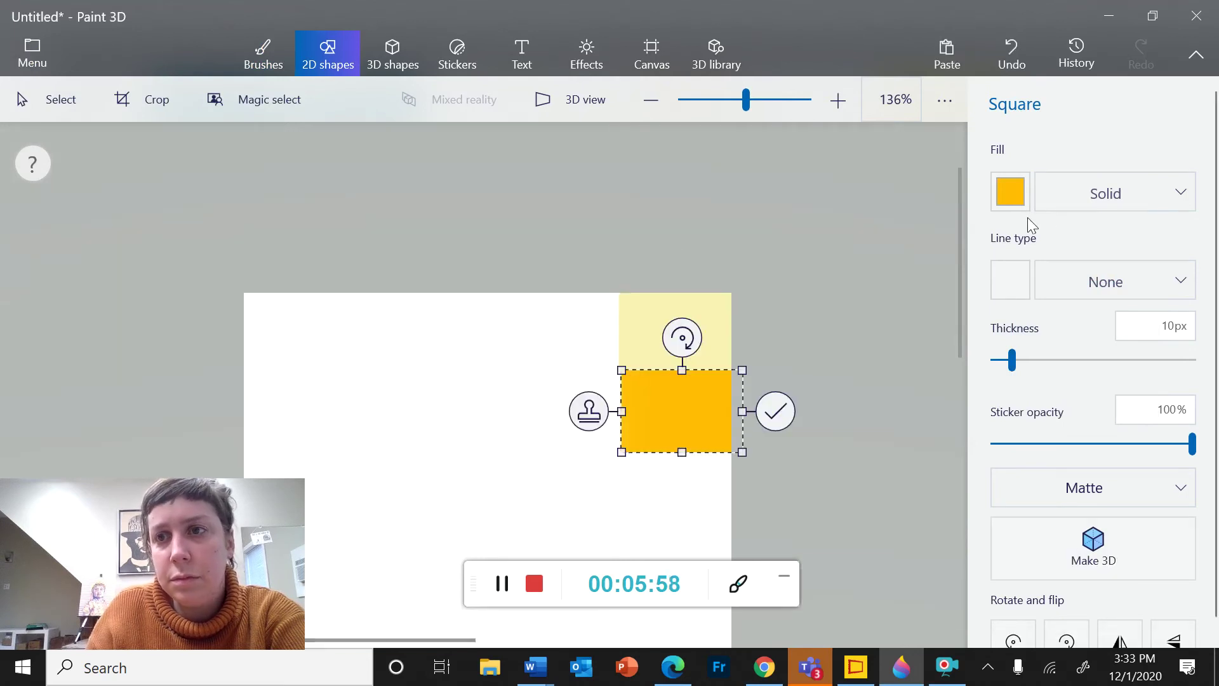
Try stamping a duplicate of the orange square and undo the offset copy.
left_click(596, 419)
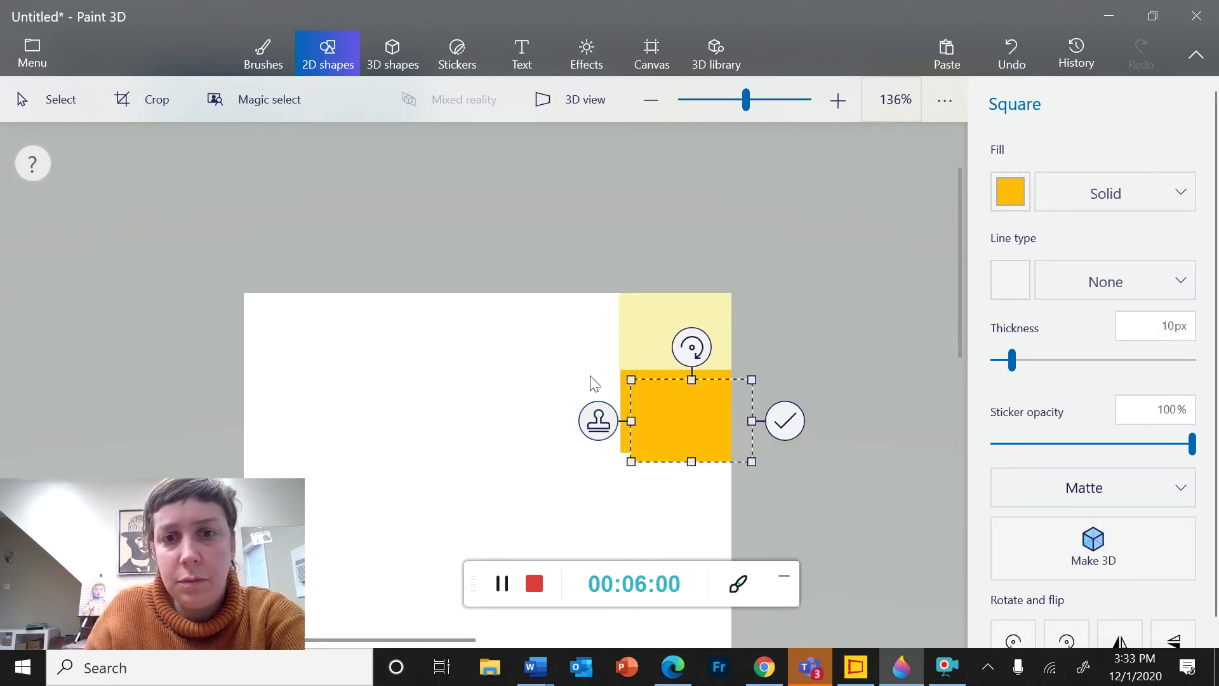
left_click(532, 343)
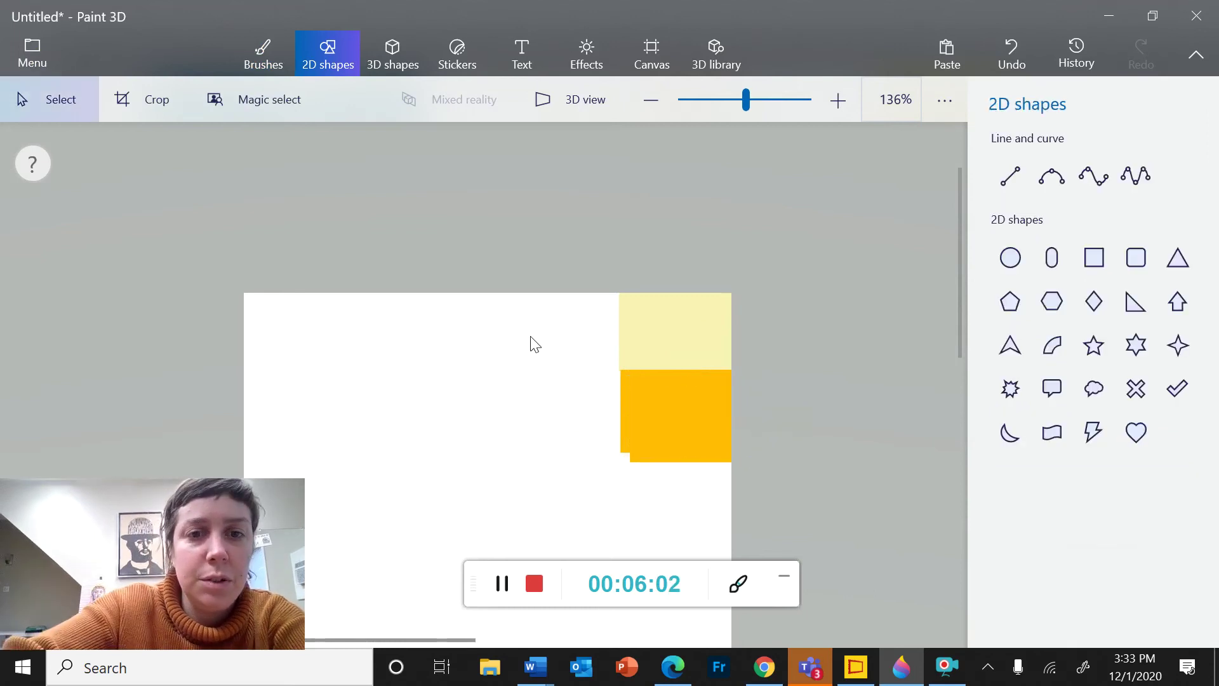
scroll(533, 344, "down", 2)
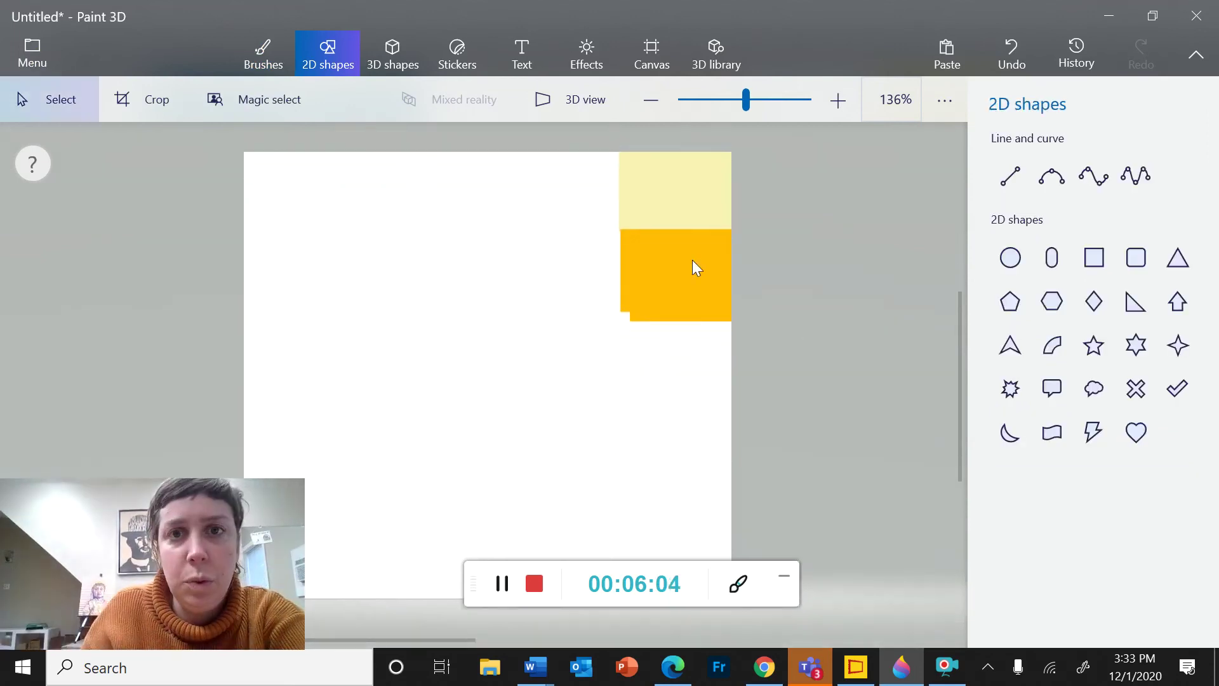
left_click(1012, 52)
Add a third square swatch below the orange one and fill it with light green e5ff99.
left_click(1093, 257)
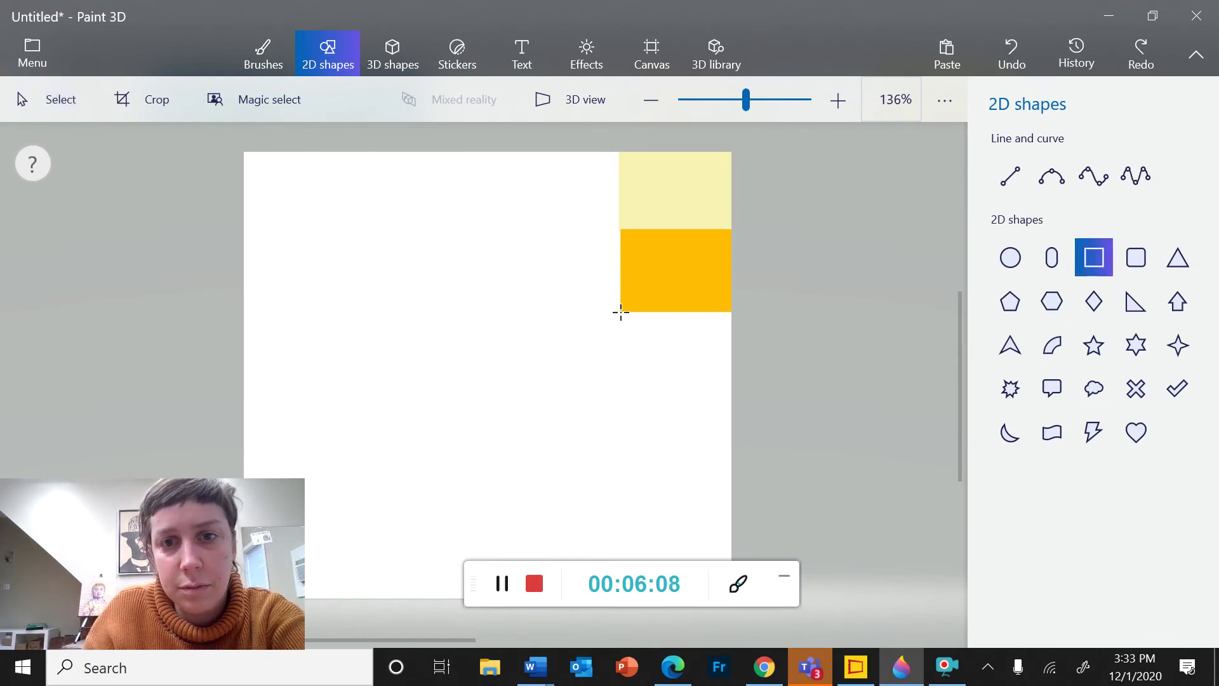
left_click_drag(624, 311, 745, 398)
left_click(1010, 191)
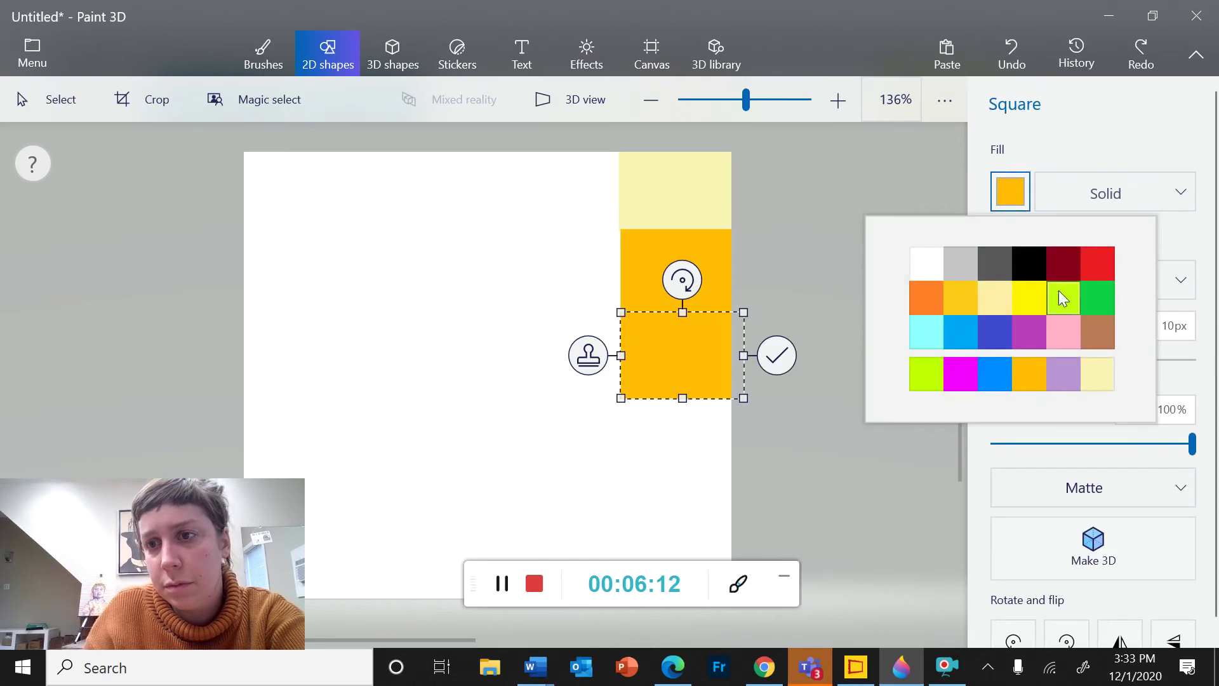
left_click(925, 373)
left_click_drag(694, 170, 543, 169)
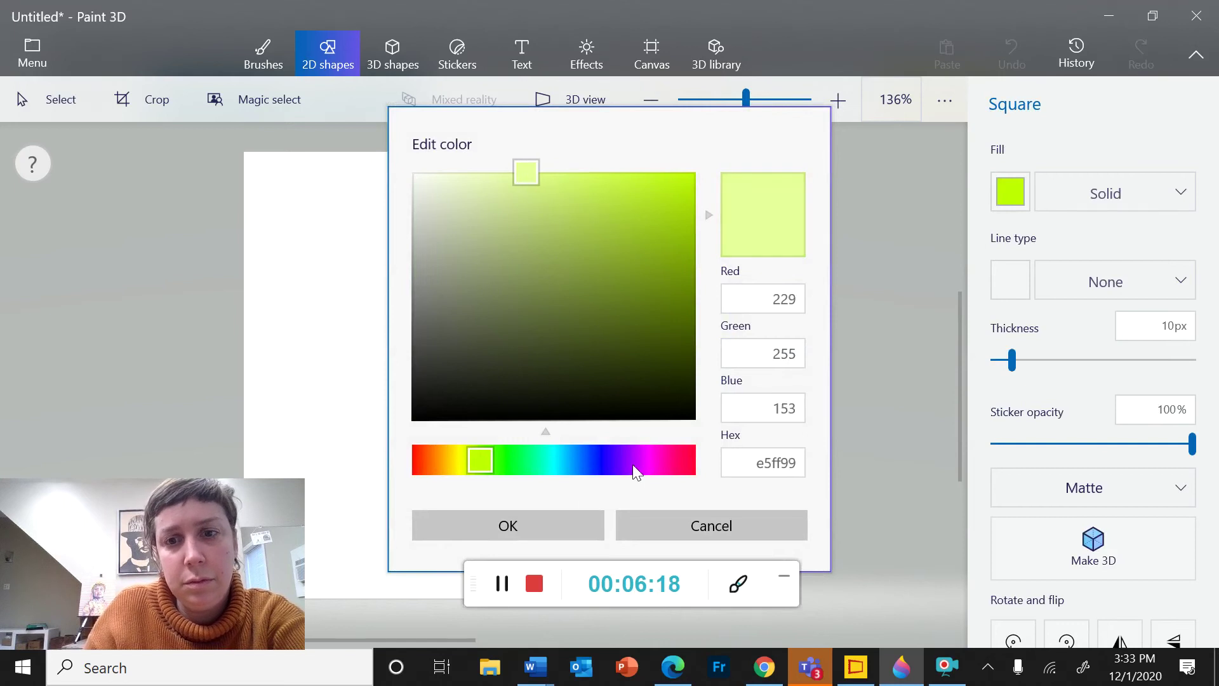
left_click(535, 518)
left_click(847, 312)
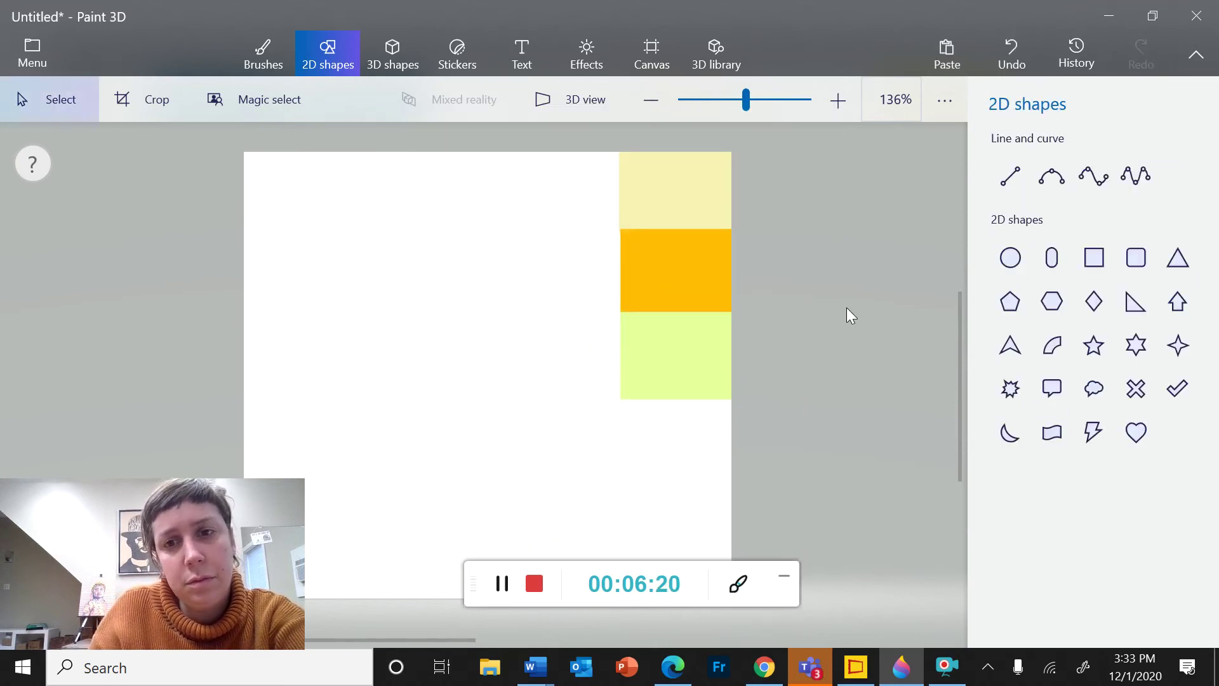
Add a fourth square swatch below the light green one and fill it with muted violet-blue 56539c.
left_click(1093, 258)
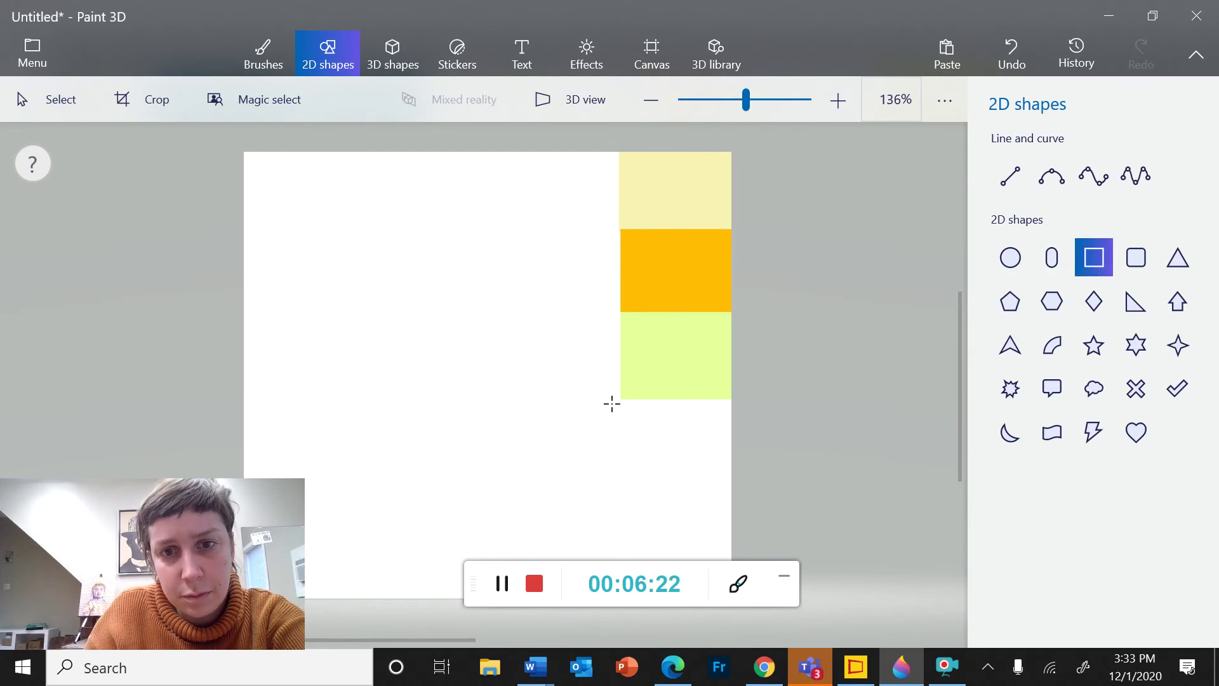
left_click_drag(622, 399, 734, 487)
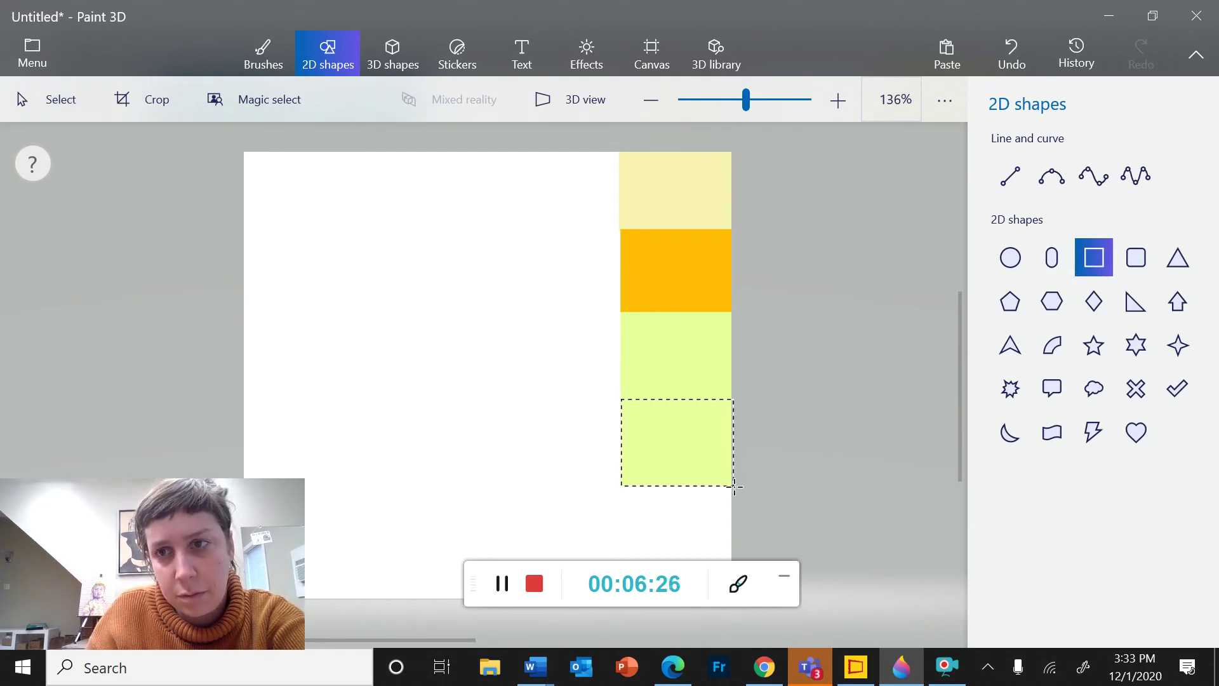
left_click(1012, 190)
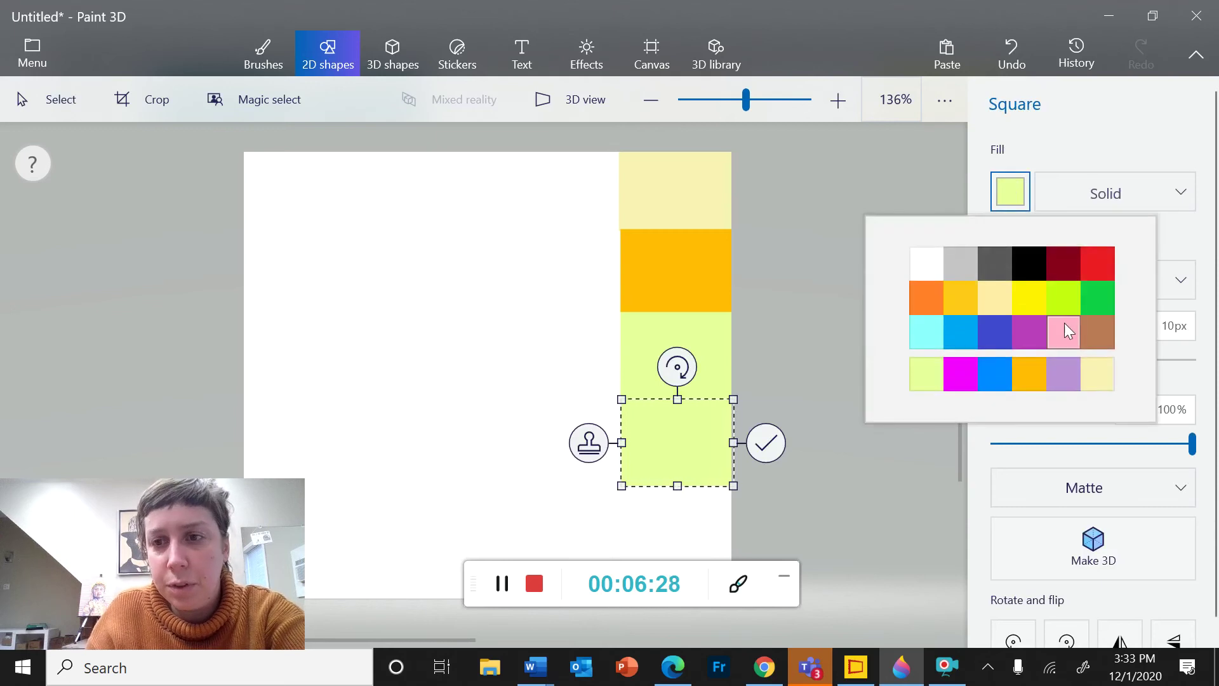
double_click(995, 369)
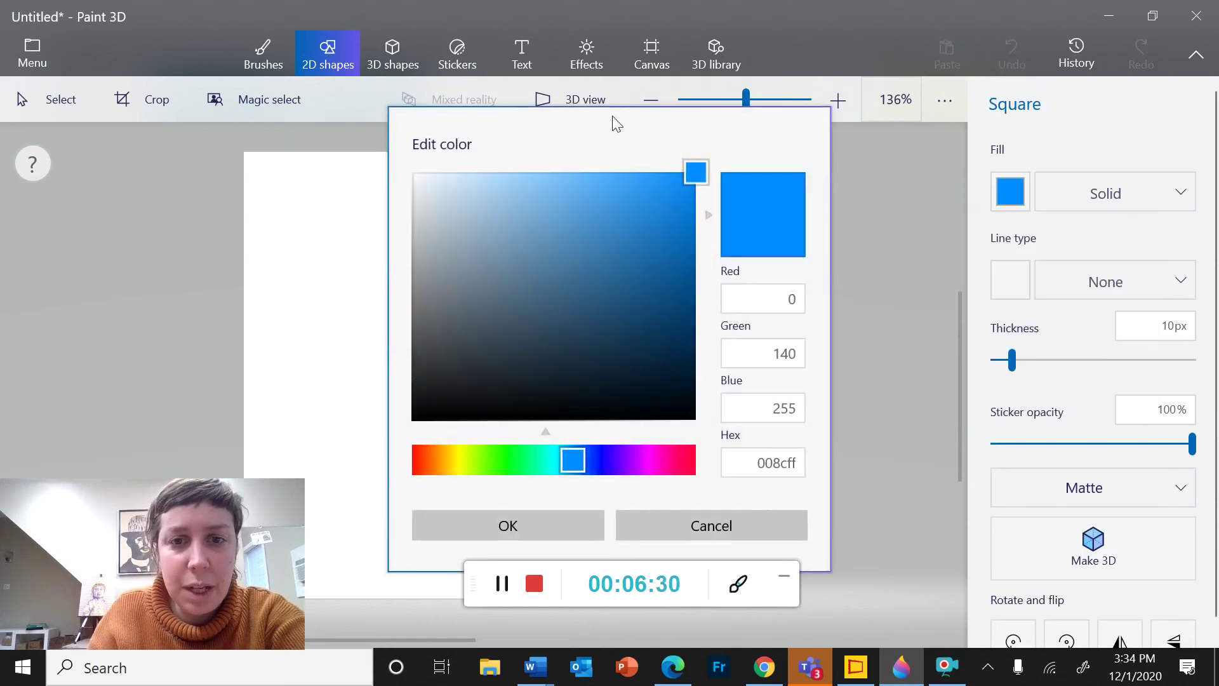
left_click_drag(574, 444, 599, 443)
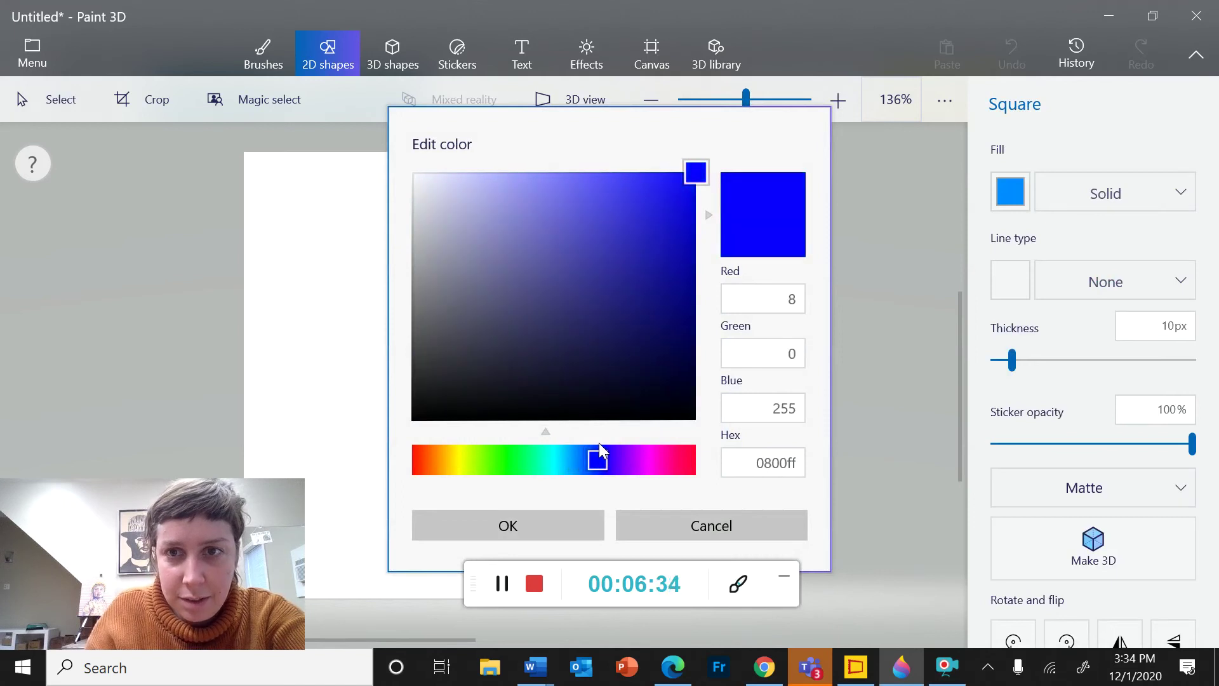
left_click_drag(696, 175, 544, 270)
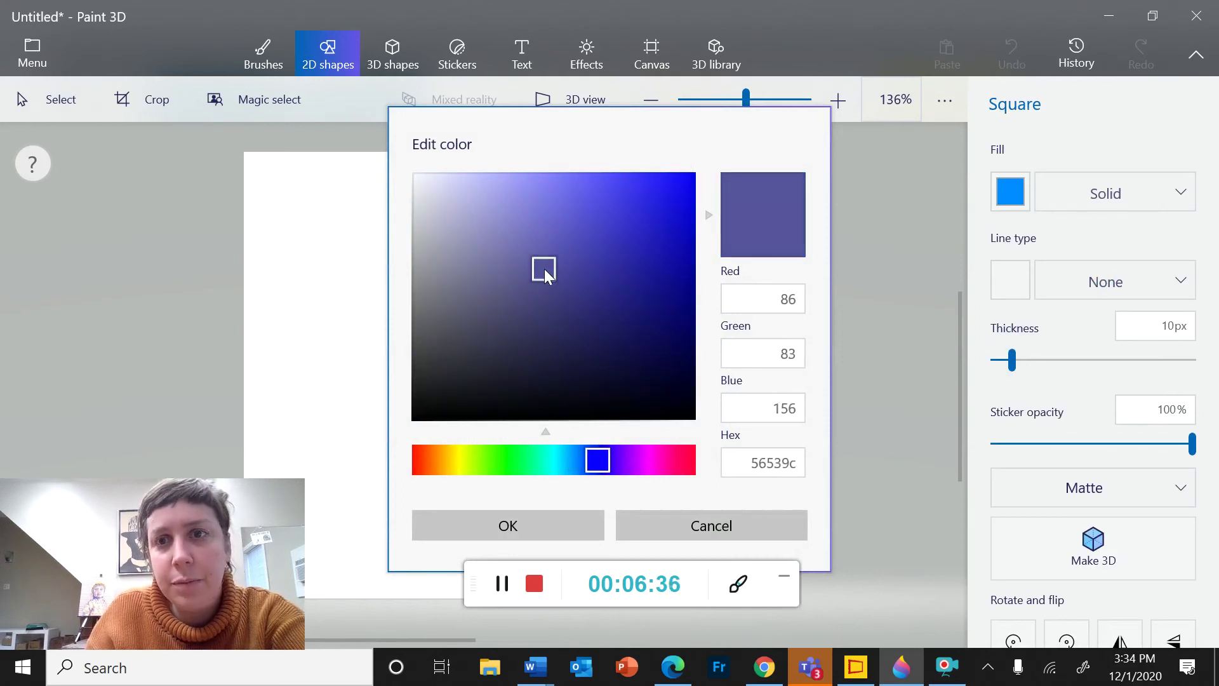
left_click(472, 519)
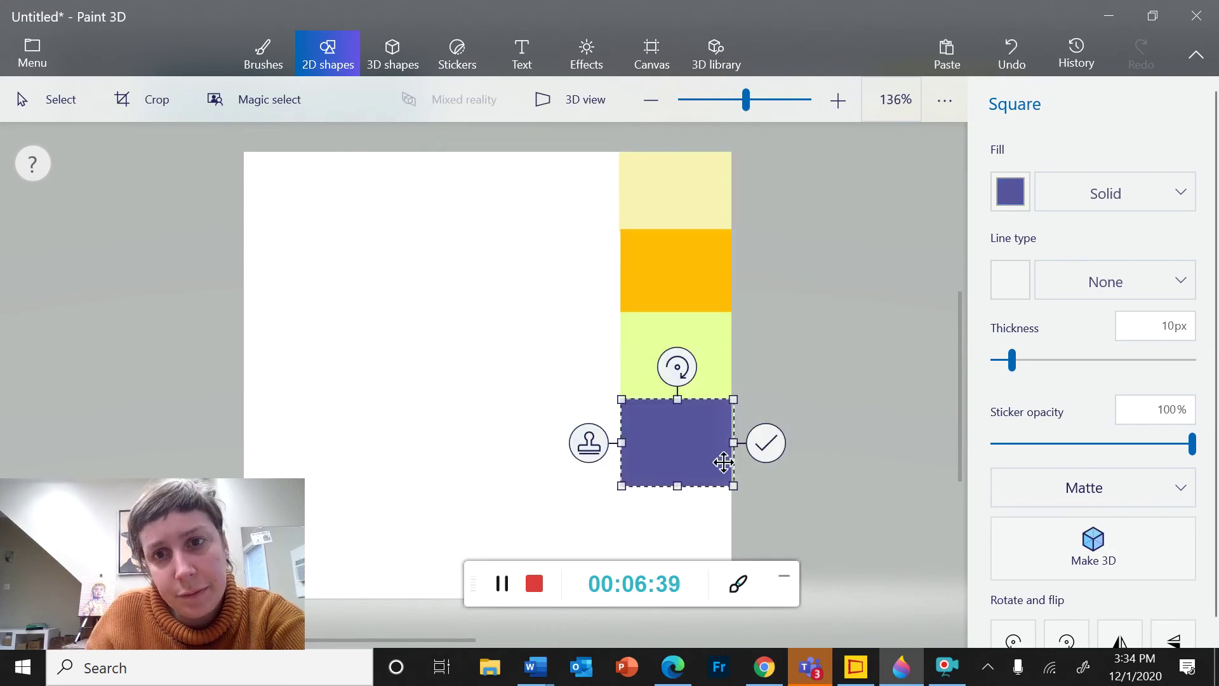
left_click(766, 443)
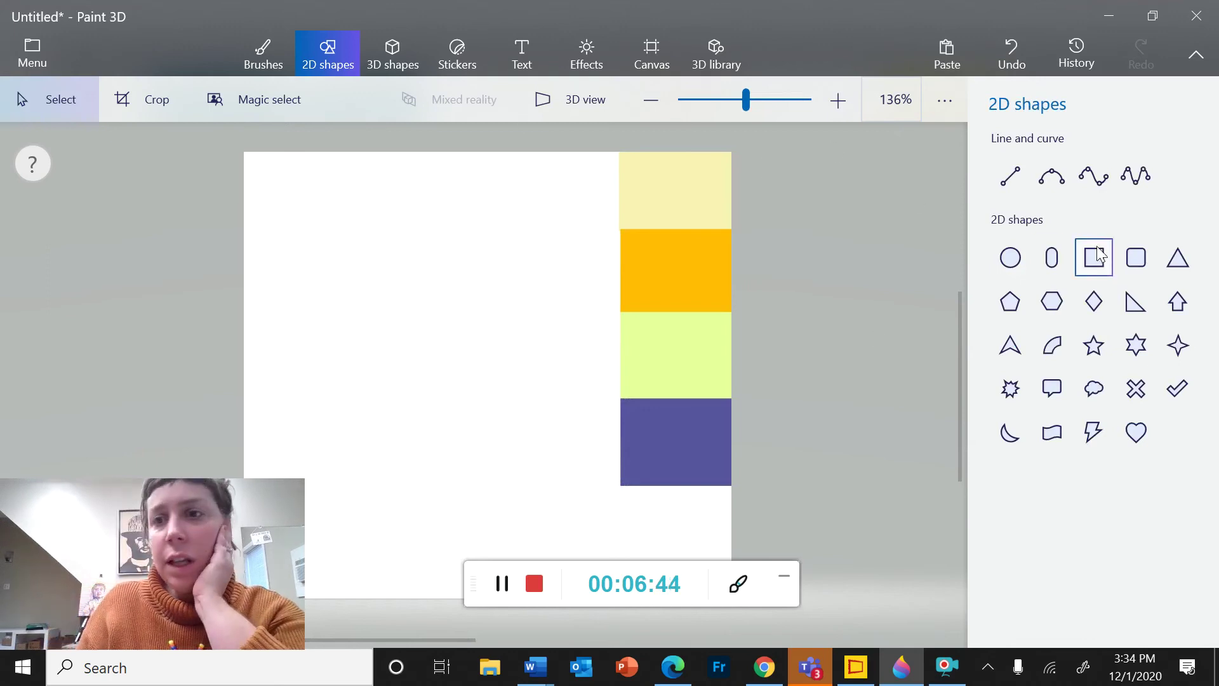
Draw a small solid circle near the canvas's upper-left corner and fill it with the preset light cream yellow.
left_click(263, 52)
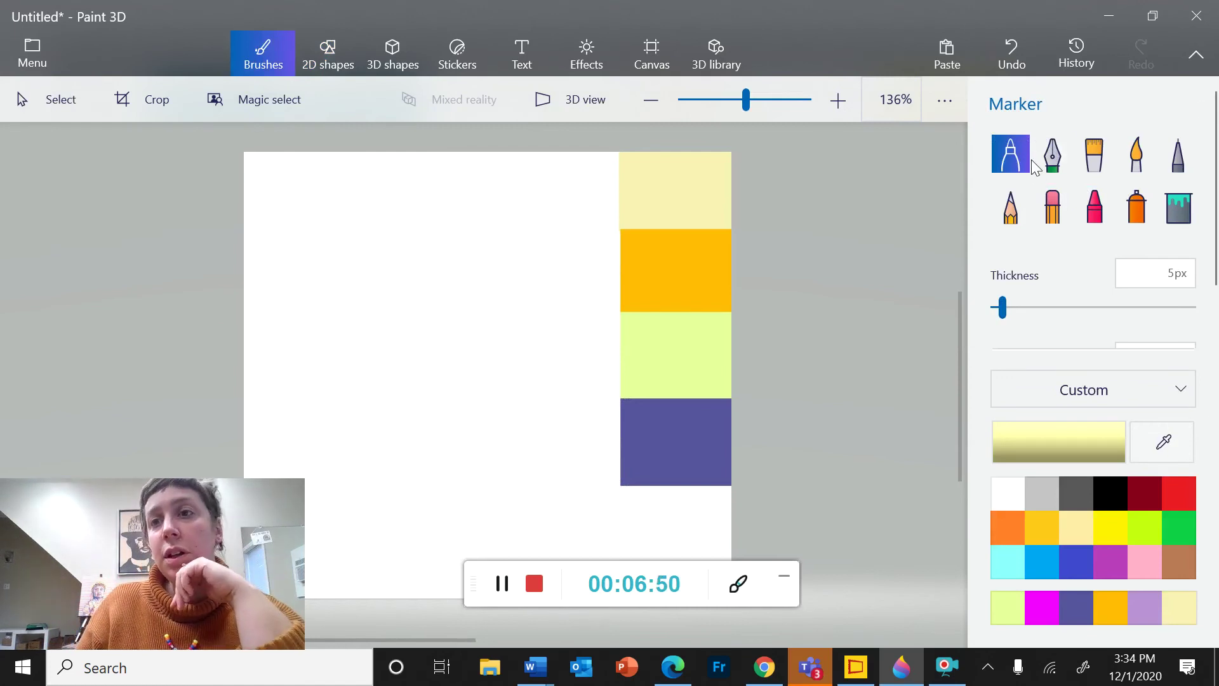
left_click(321, 67)
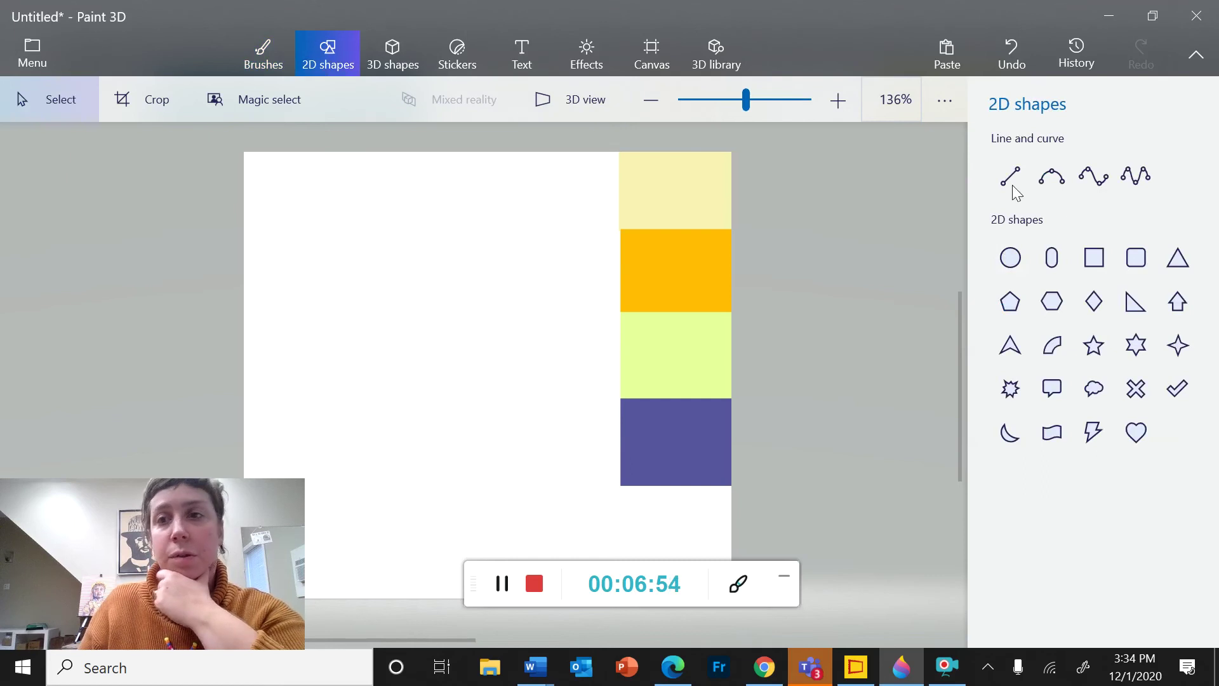
left_click(1015, 262)
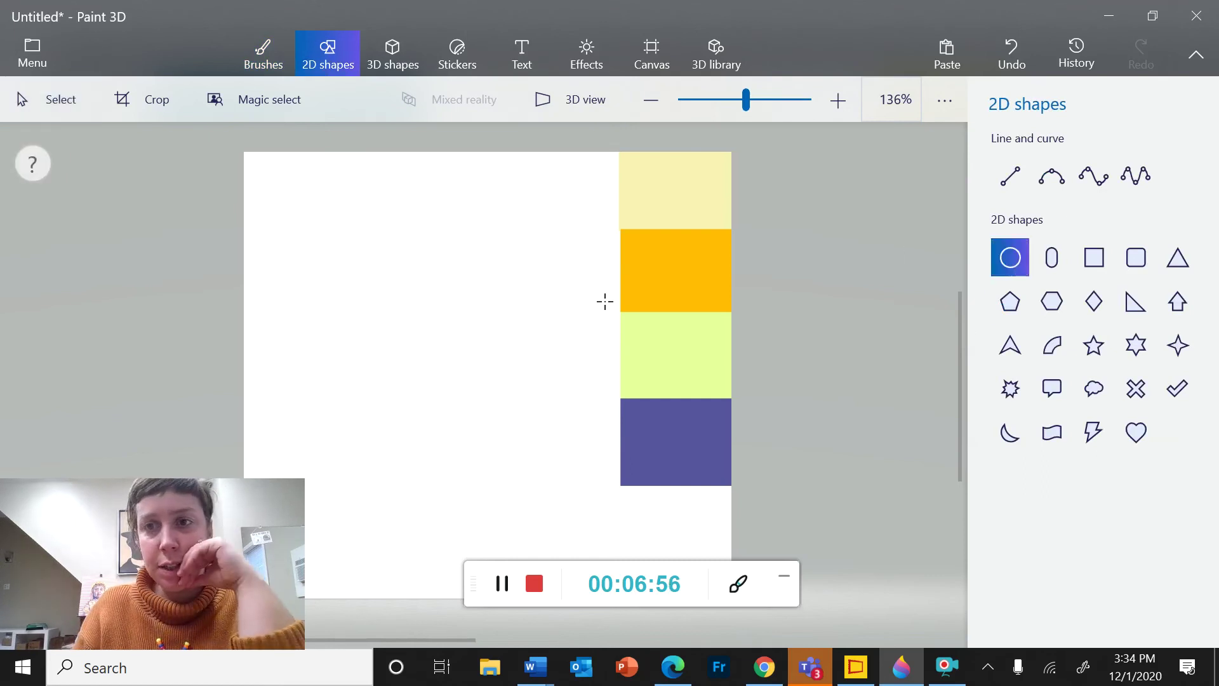
left_click_drag(275, 179, 336, 238)
left_click(1010, 192)
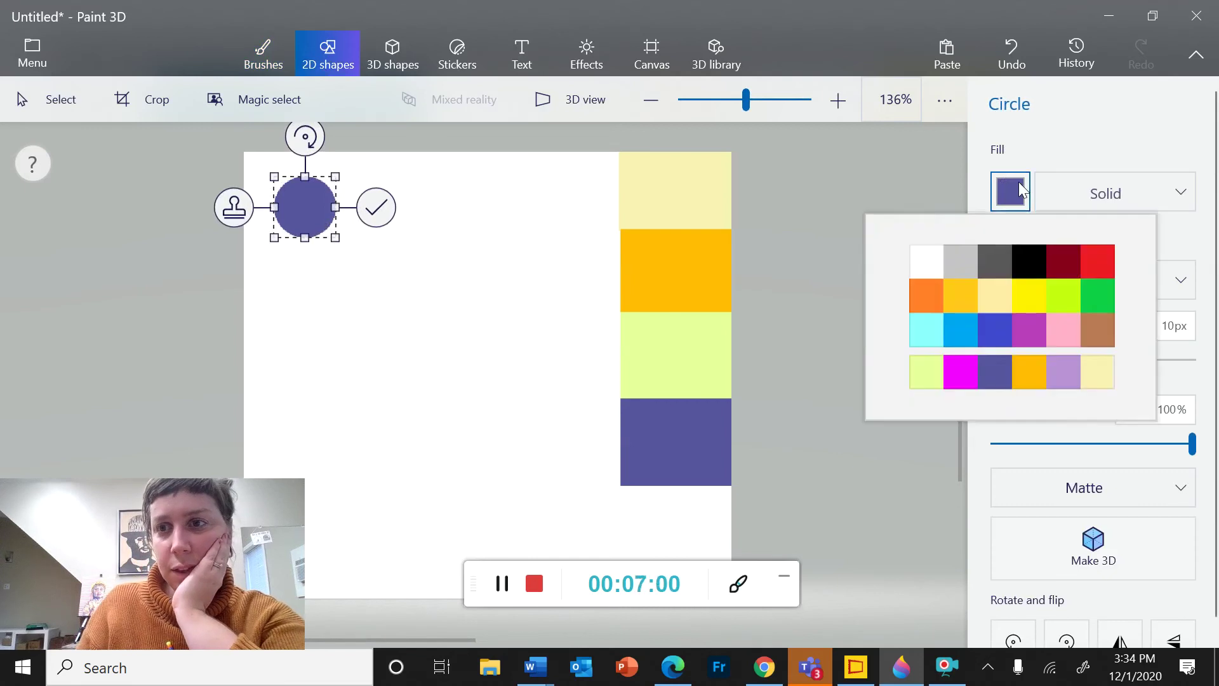
left_click(997, 305)
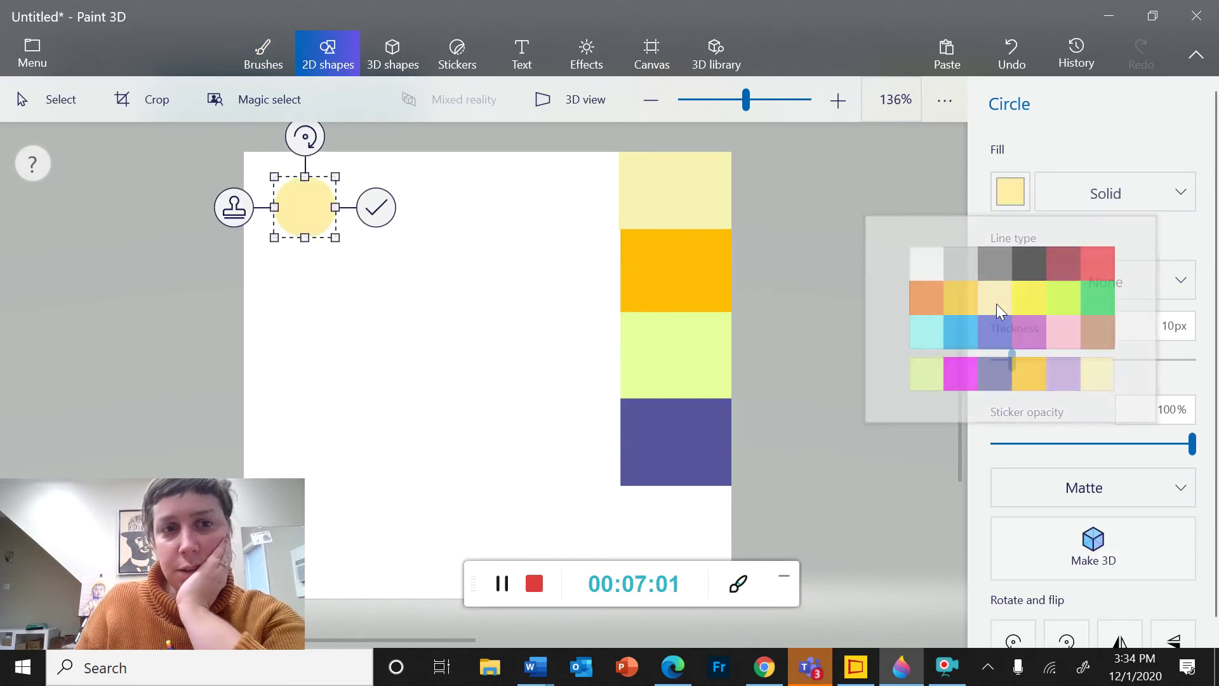
left_click(375, 208)
Sample the orange swatch as the 5 px Marker colour and draw a rind ring just inside the cream circle's edge.
left_click(260, 67)
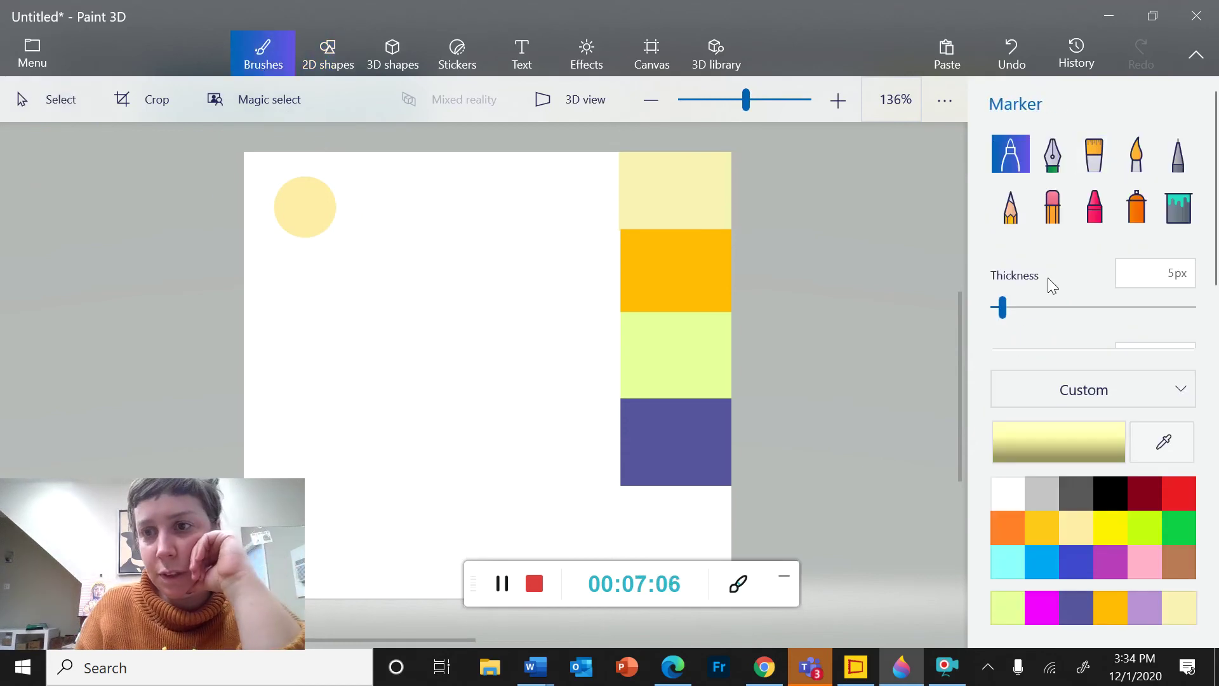
scroll(1058, 346, "down", 2)
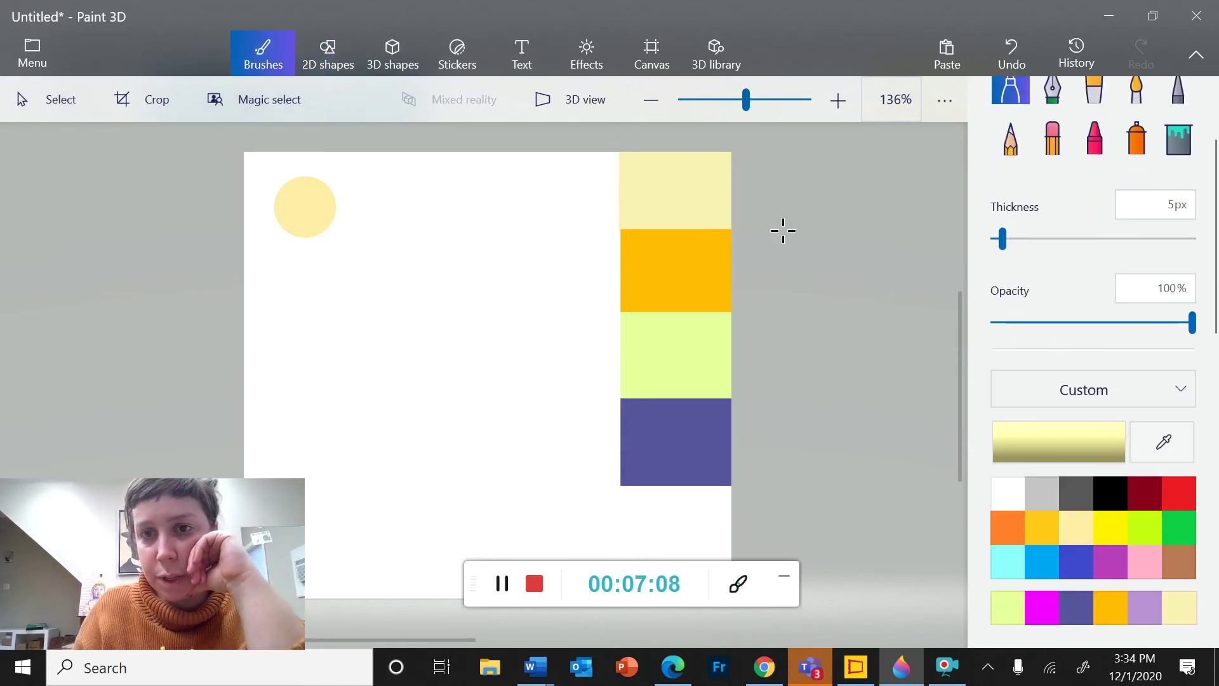
left_click(1163, 447)
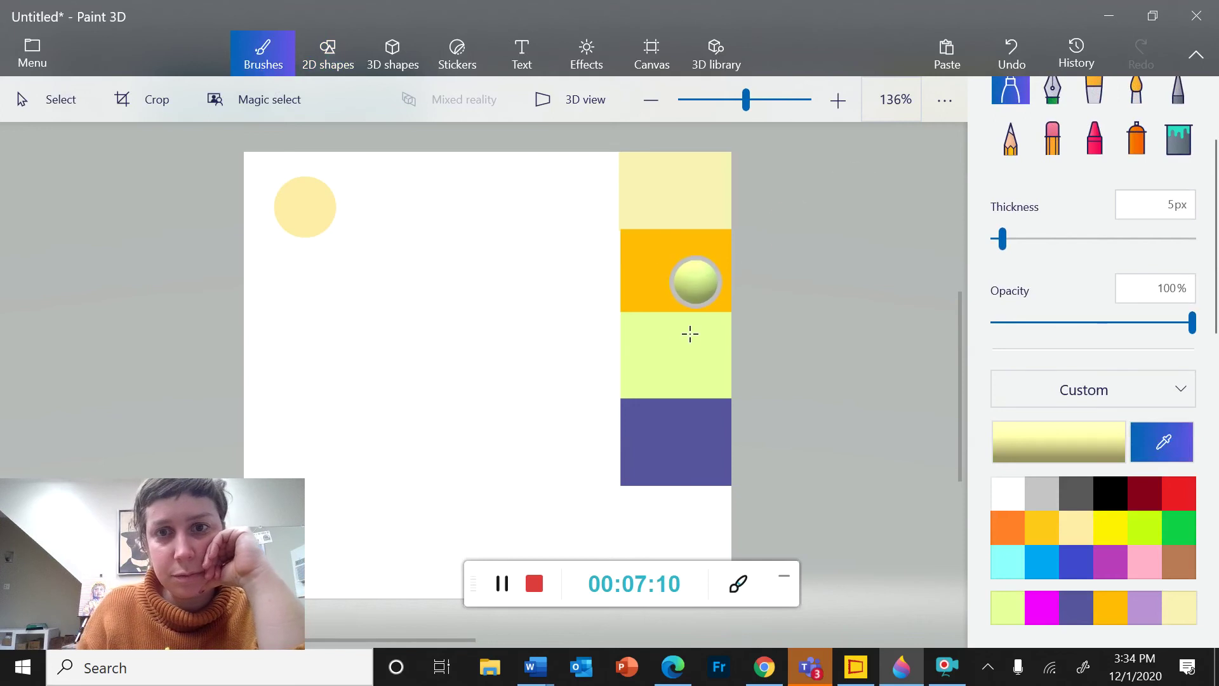
left_click(677, 291)
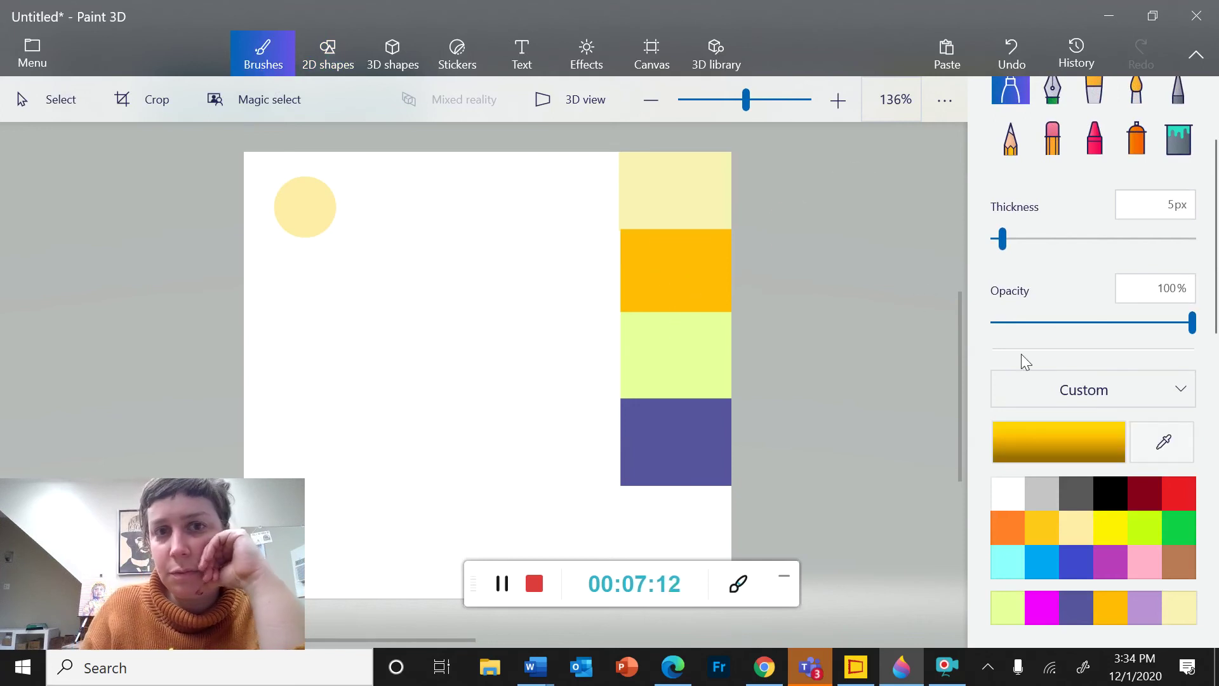
scroll(356, 191, "up", 7)
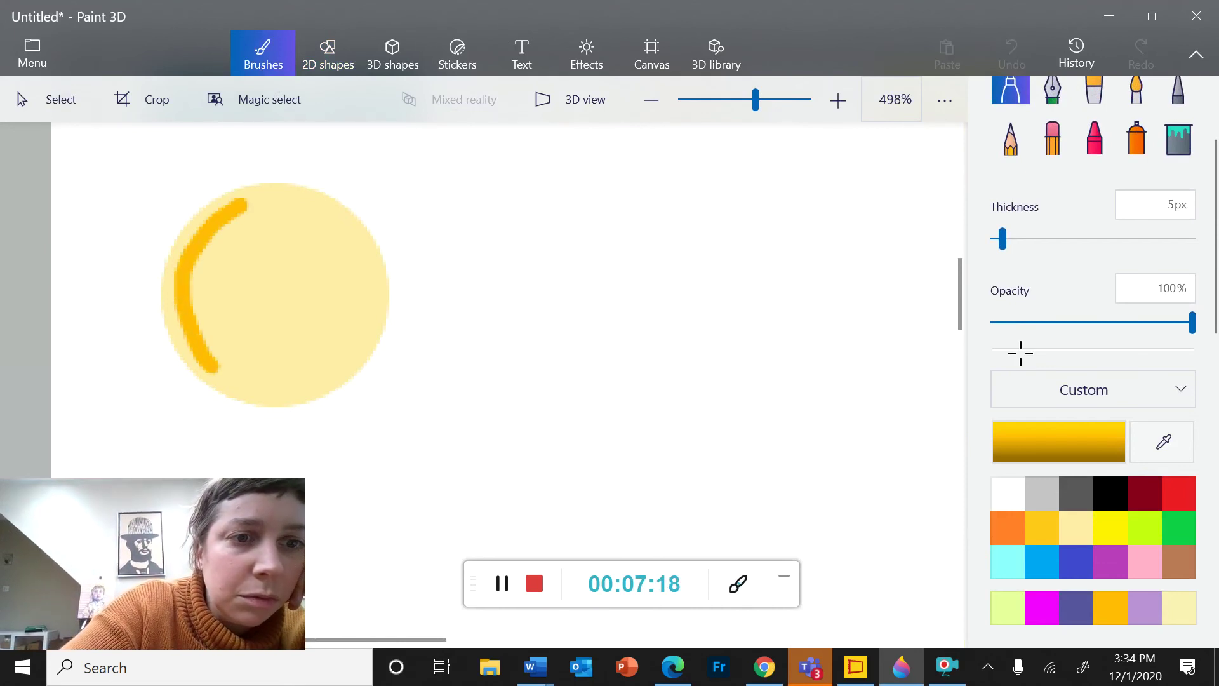
left_click_drag(216, 368, 253, 385)
mouse_move(343, 365)
left_mouse_down()
mouse_move(368, 337)
mouse_move(374, 299)
left_mouse_up()
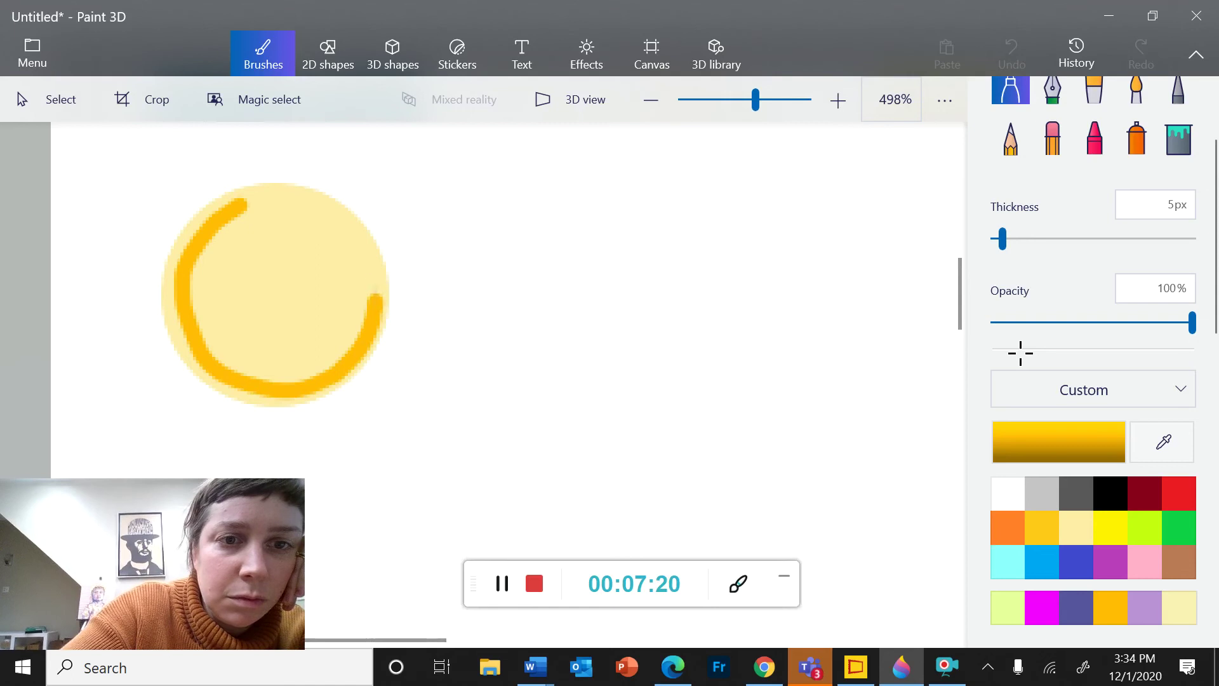
Close the orange ring and draw four crossing lines through its centre to form citrus slice segments.
mouse_move(329, 217)
left_mouse_down()
mouse_move(277, 199)
mouse_move(244, 204)
mouse_move(295, 361)
left_mouse_up()
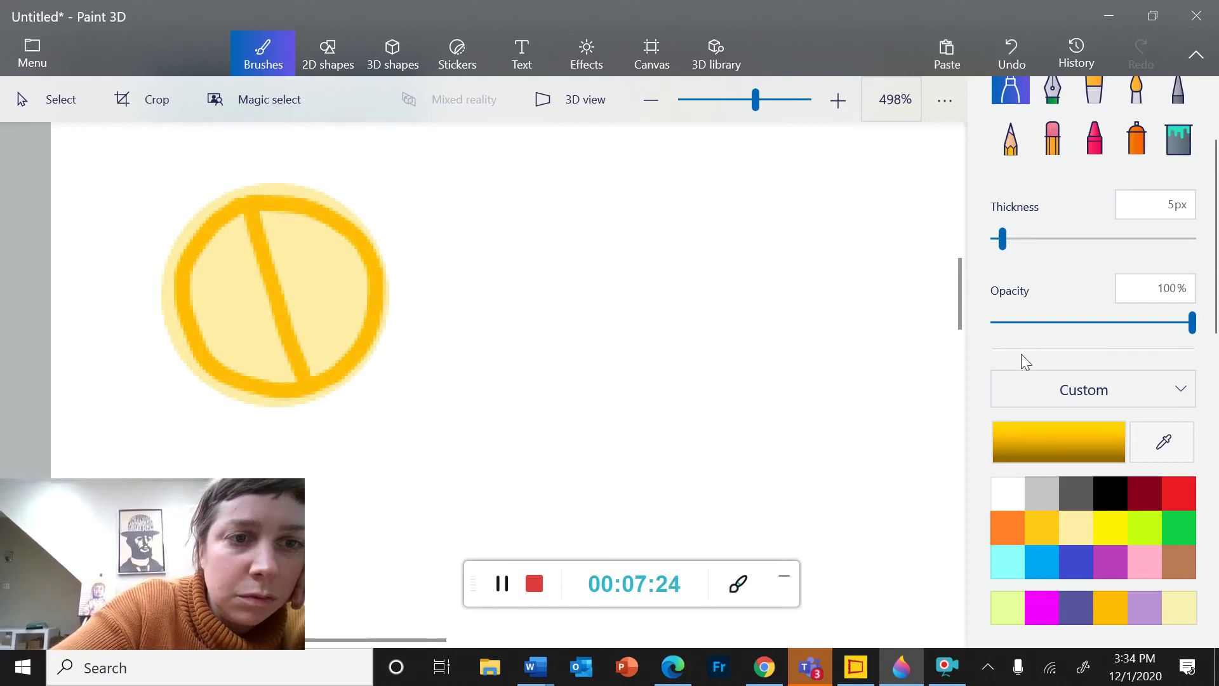
left_click_drag(192, 314, 354, 251)
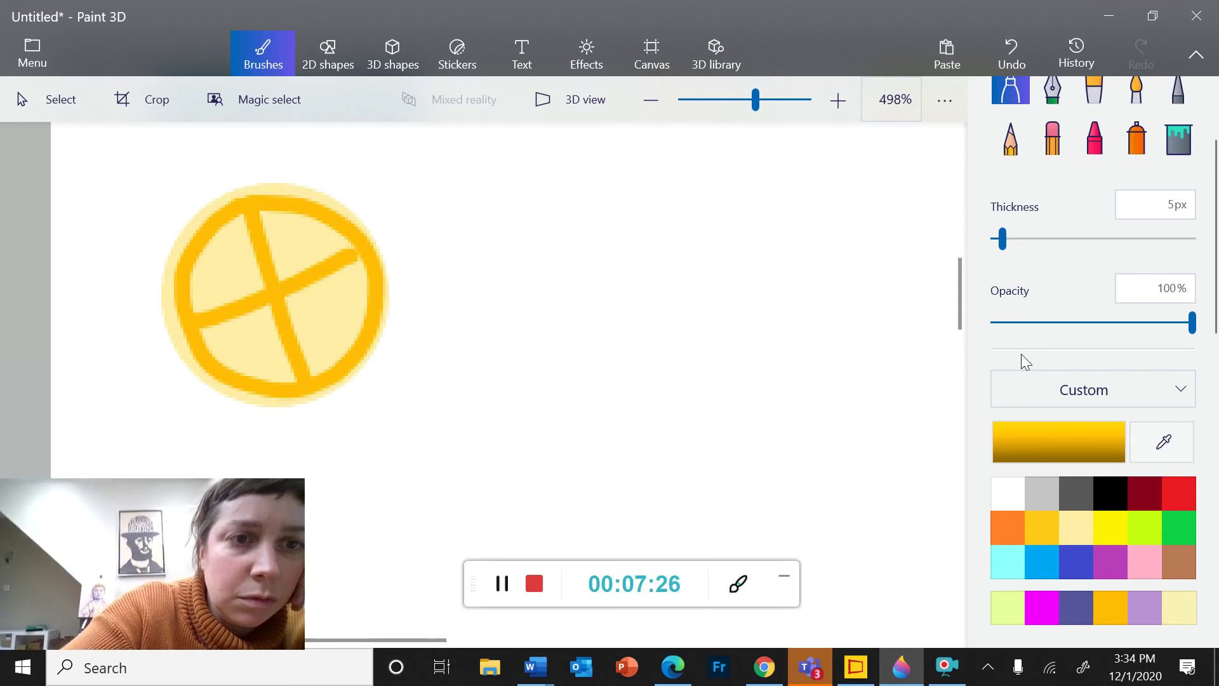
left_click_drag(202, 247, 337, 341)
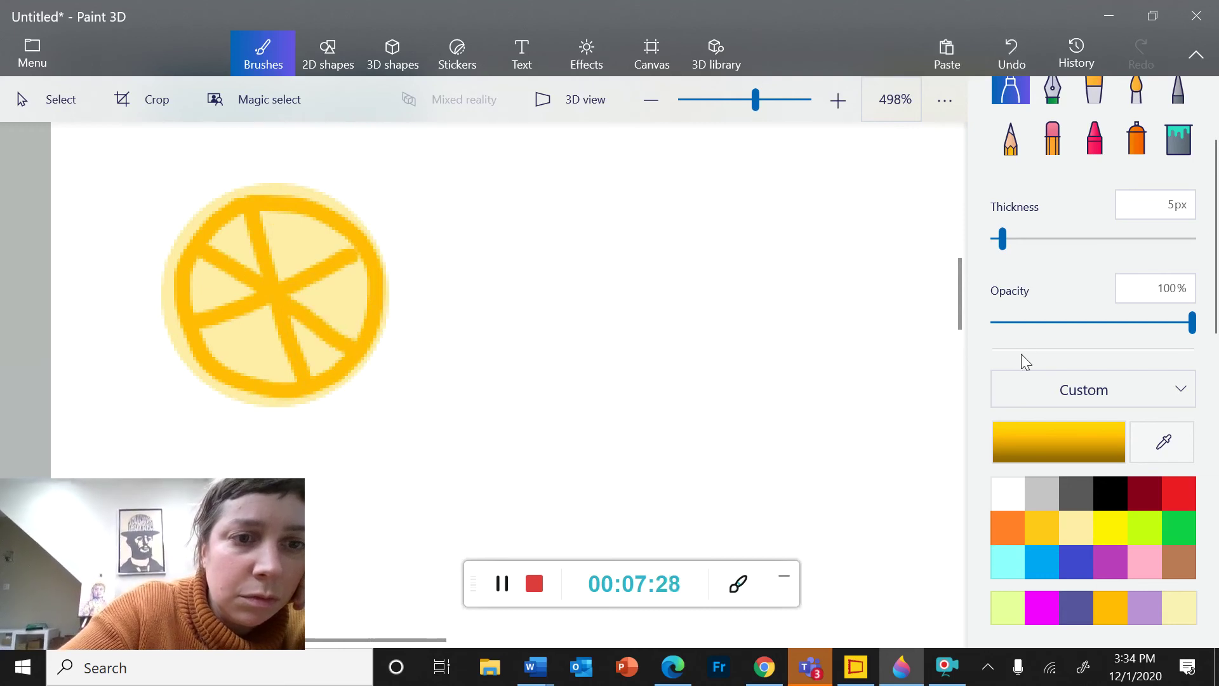
left_click_drag(242, 375, 311, 220)
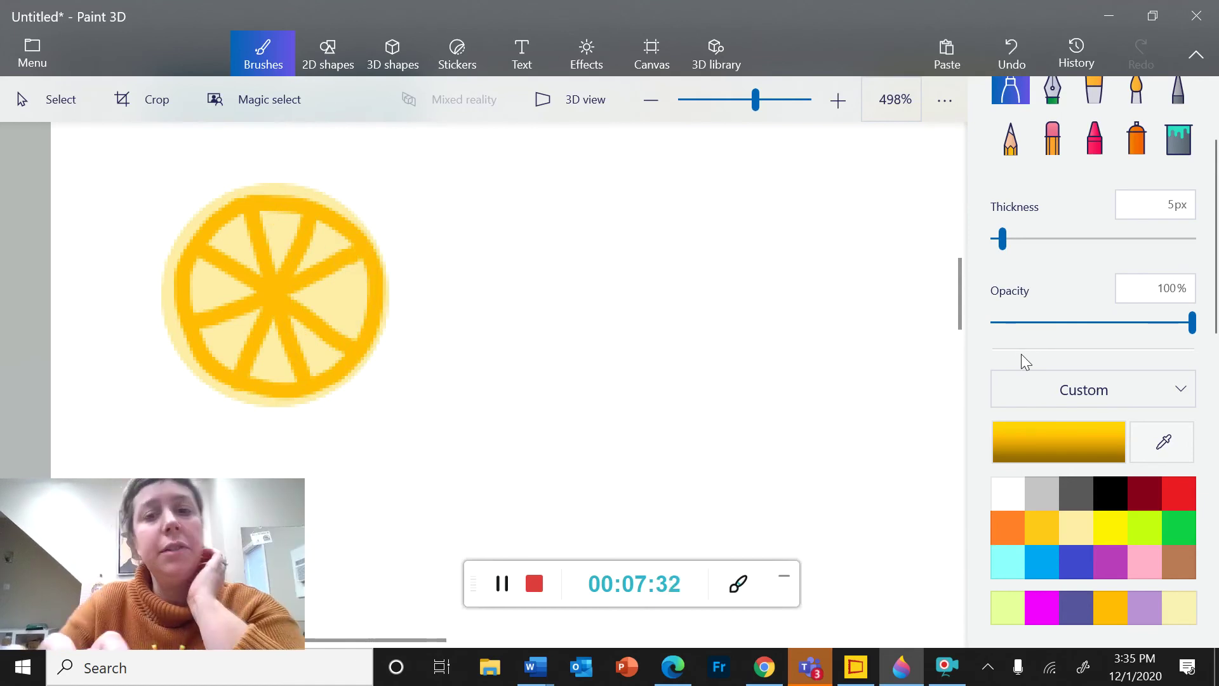
Select the finished citrus slice with a square selection of about 98 by 98 px and copy it.
key("ctrl+minus")
key("ctrl+minus")
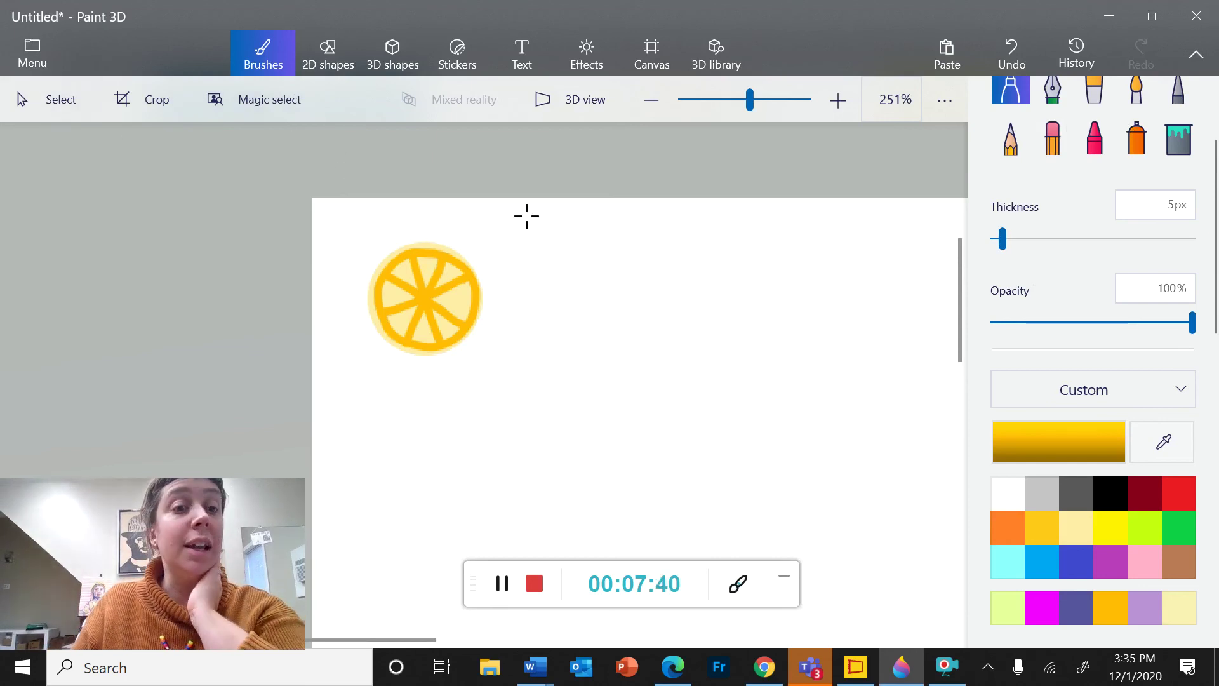
left_click(46, 106)
left_click_drag(349, 222, 506, 380)
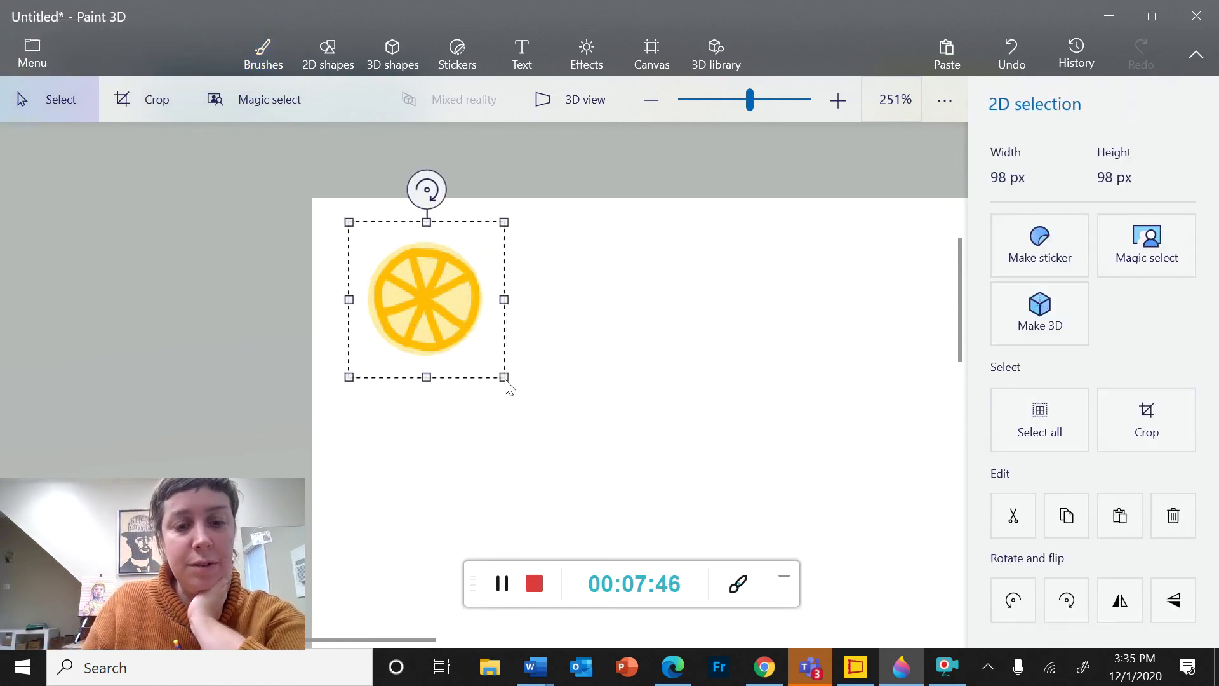
right_click(457, 286)
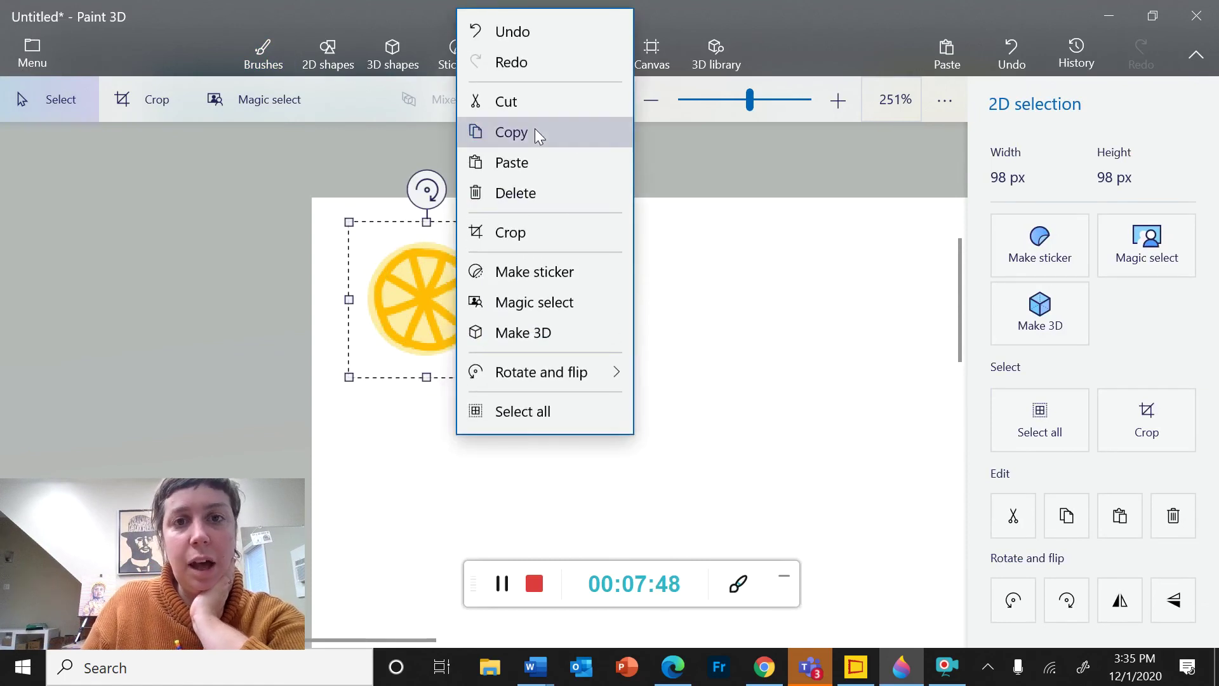
left_click(535, 128)
Try to paste a copy of the citrus slice and place it to the right of the original.
right_click(544, 289)
left_click(603, 423)
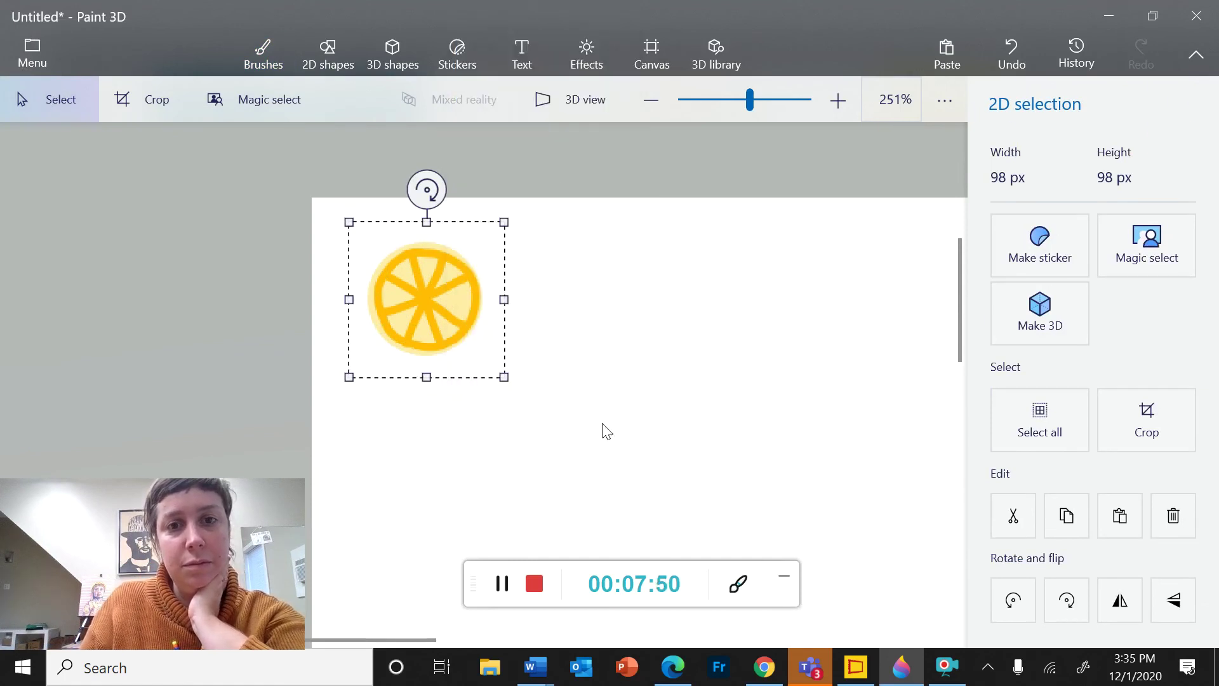
left_click_drag(435, 299, 574, 299)
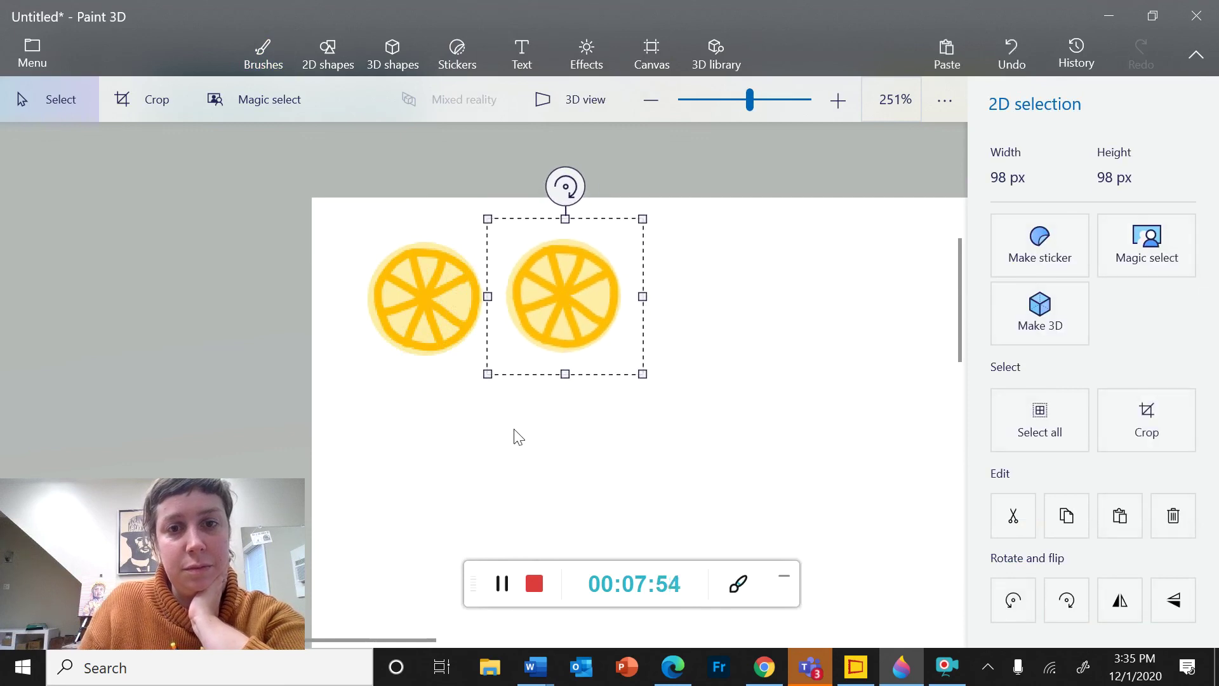
right_click(514, 436)
left_click(574, 312)
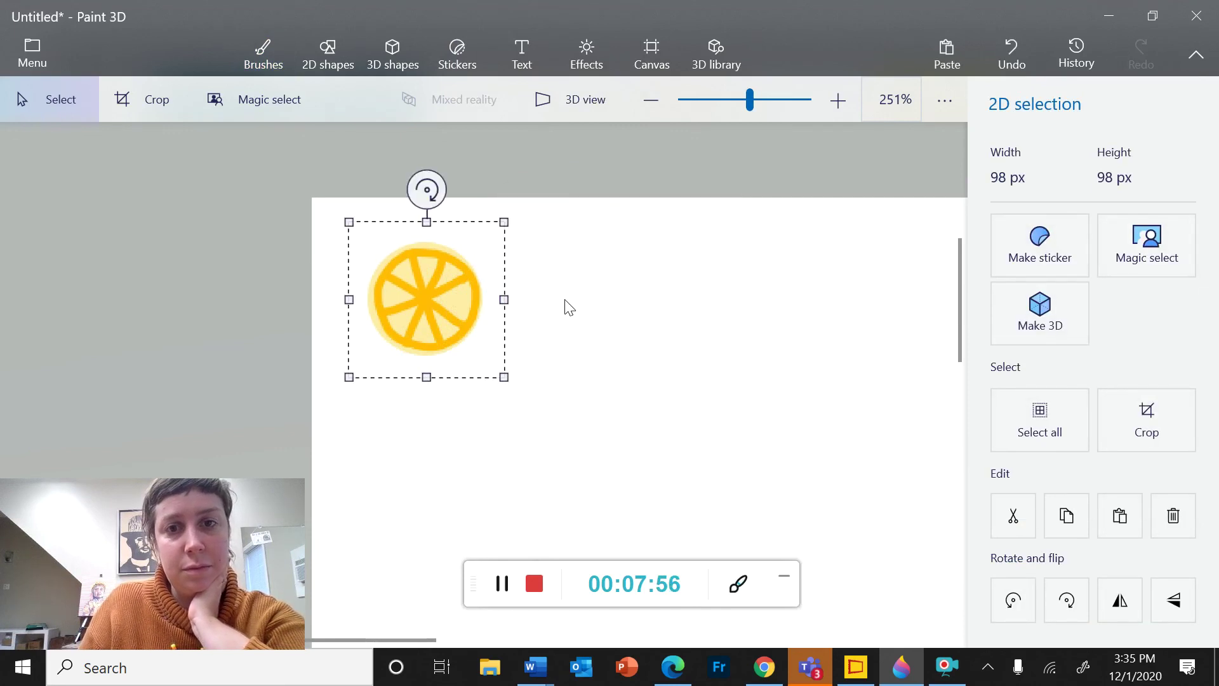
Paste a same-size copy of the citrus slice and place it directly to the right of the original.
right_click(622, 278)
left_click(676, 410)
mouse_move(444, 283)
left_mouse_down()
mouse_move(536, 307)
mouse_move(563, 284)
left_mouse_up()
left_click(406, 432)
Paste another slice, shrink it to about 38 by 43 px, rotate it about a quarter turn and place it above the gap between the two slices.
right_click(406, 432)
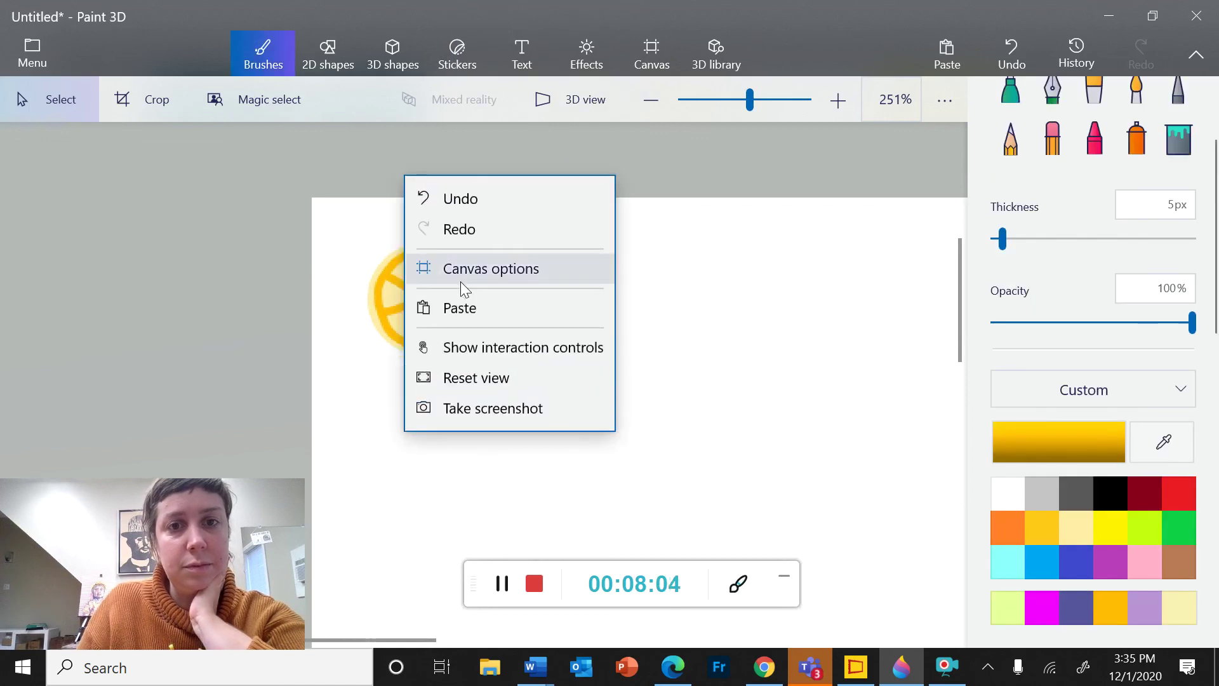
left_click(461, 305)
left_click_drag(431, 294, 693, 281)
left_click_drag(701, 179, 746, 297)
mouse_move(811, 376)
left_mouse_down()
mouse_move(741, 299)
mouse_move(915, 474)
mouse_move(757, 349)
mouse_move(722, 282)
mouse_move(612, 237)
mouse_move(492, 226)
left_mouse_up()
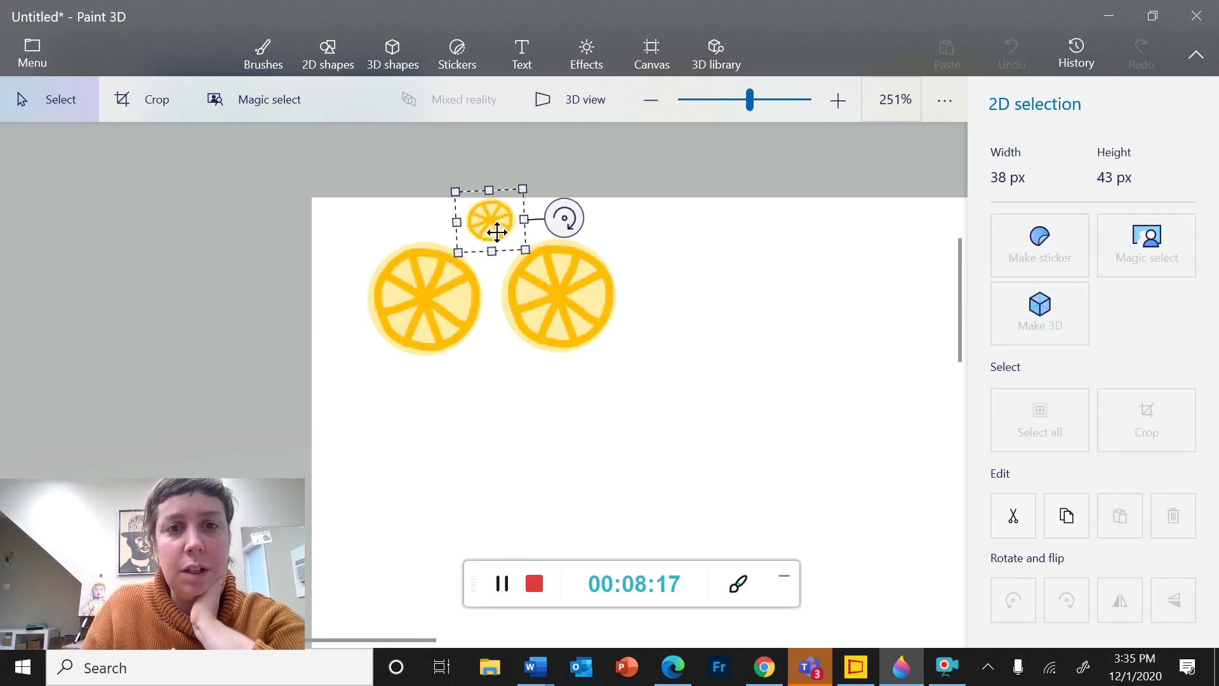
left_click(676, 205)
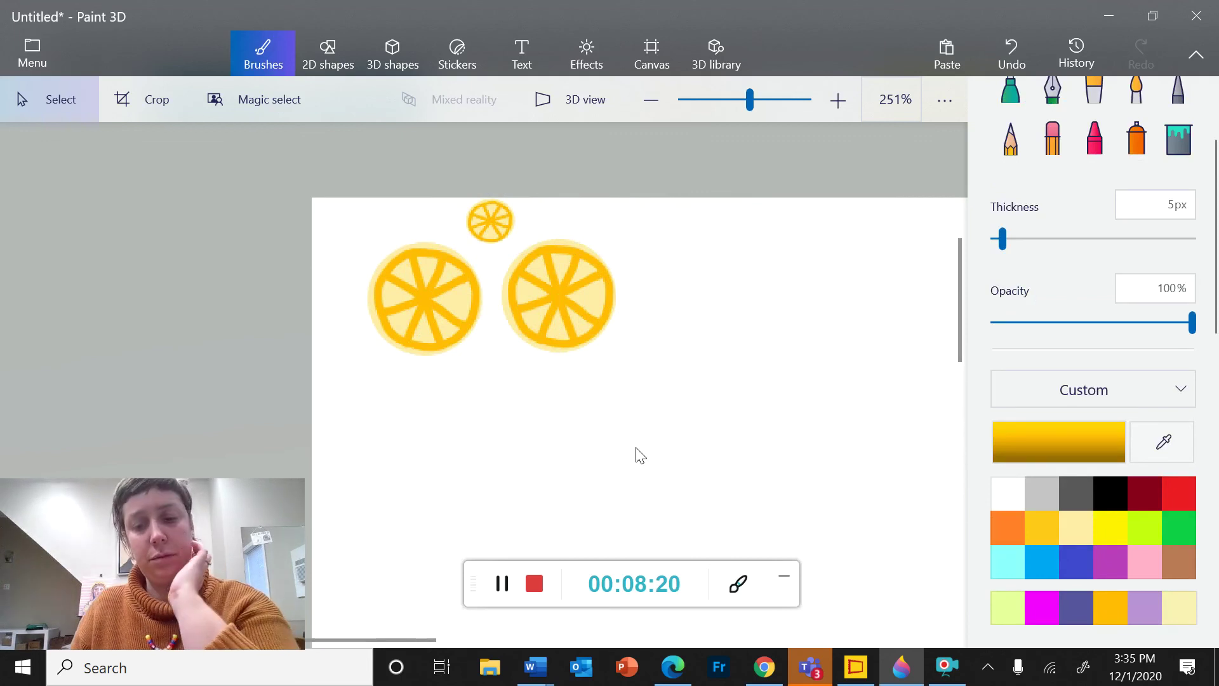
scroll(640, 455, "down", 6)
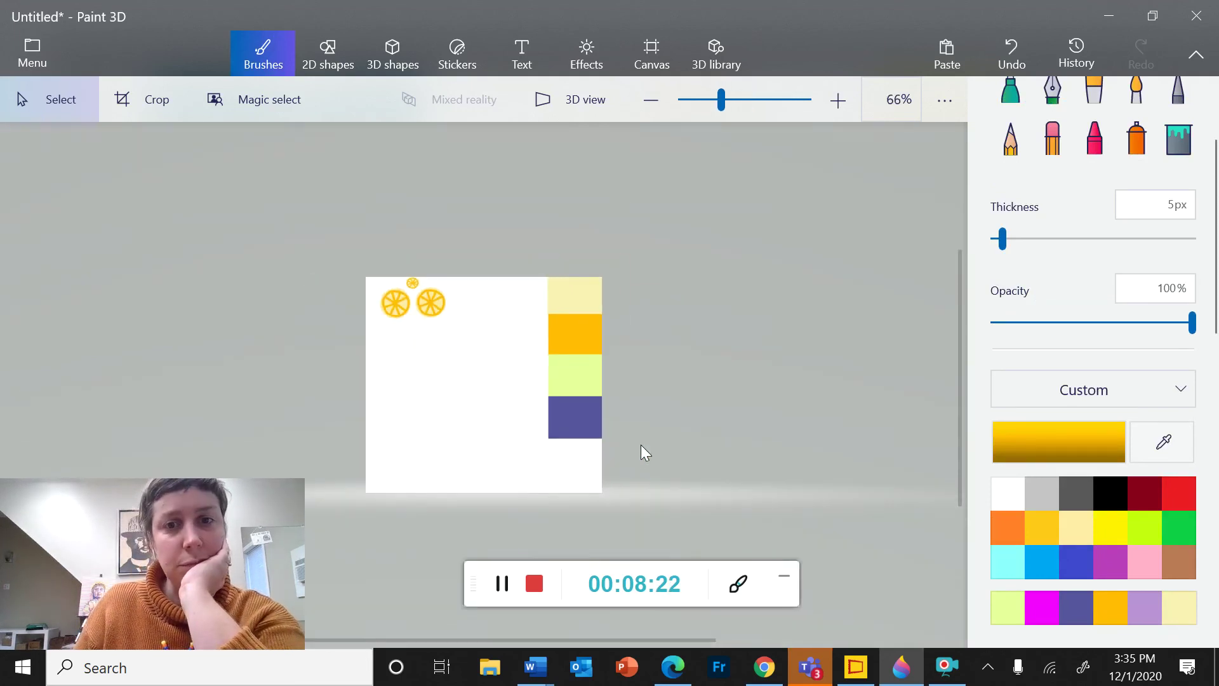
left_click_drag(460, 395, 468, 330)
key("Escape")
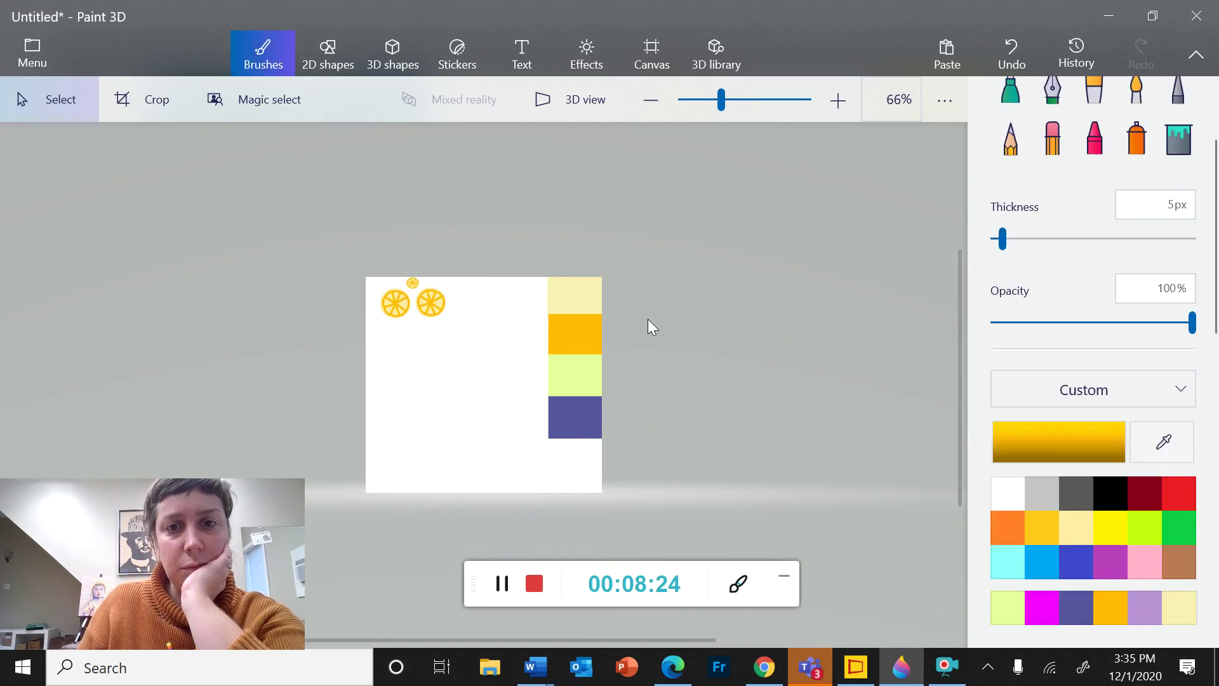
scroll(648, 319, "up", 2)
scroll(648, 318, "up", 1)
scroll(647, 318, "down", 1)
scroll(647, 318, "up", 1)
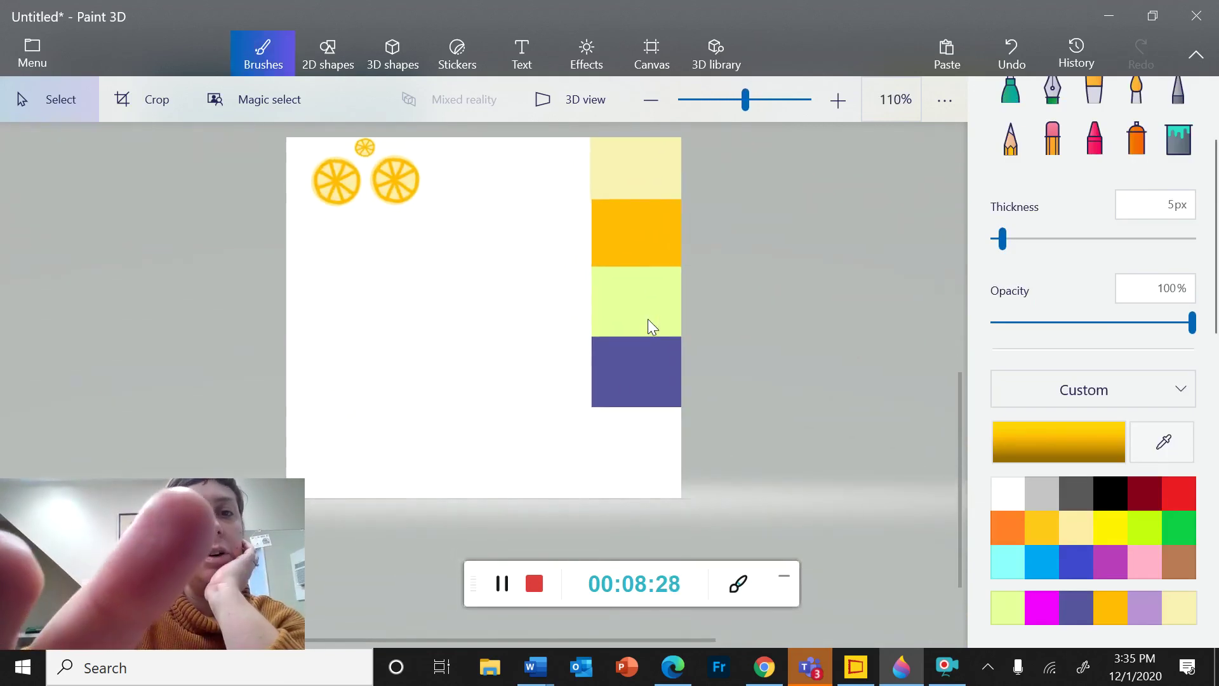